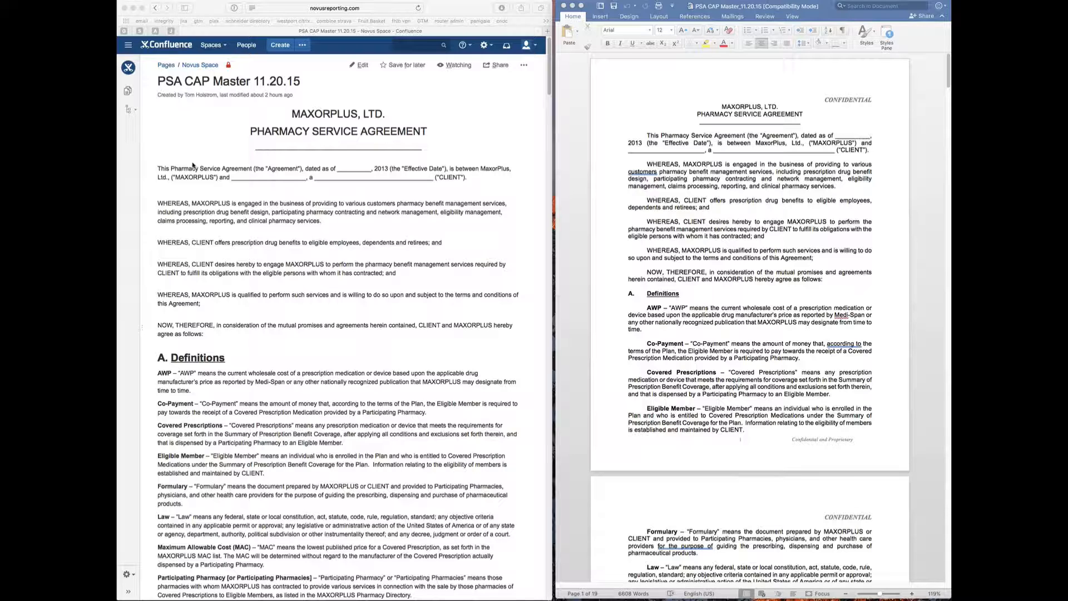
# - Bring Confluence forward and scroll through the PSA CAP Master 11.20.15 page to review it
pyautogui.click(187, 195)
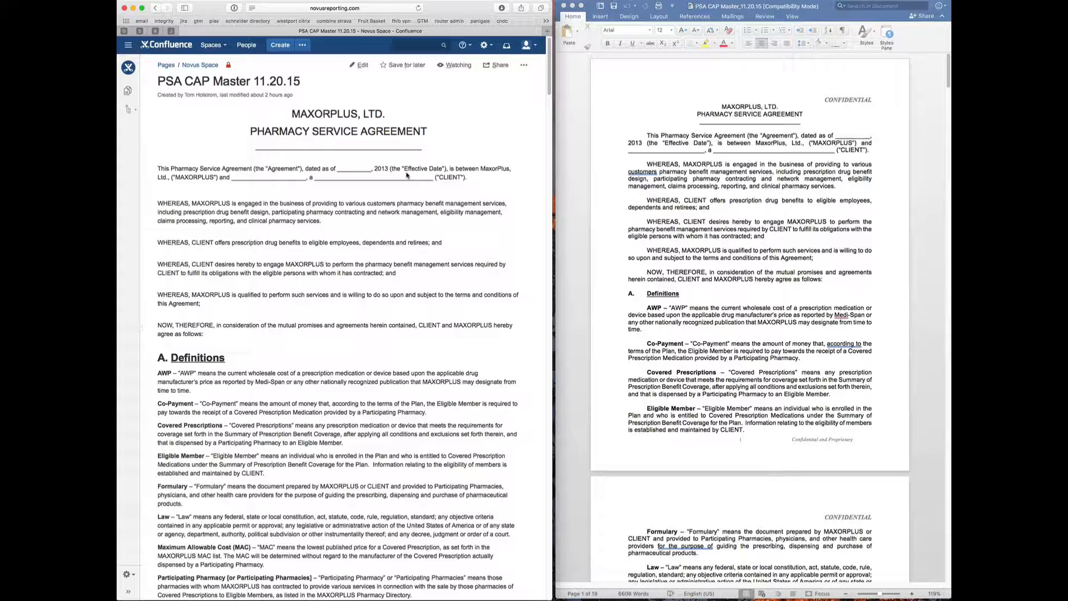
pyautogui.scroll(-5, 406, 175)
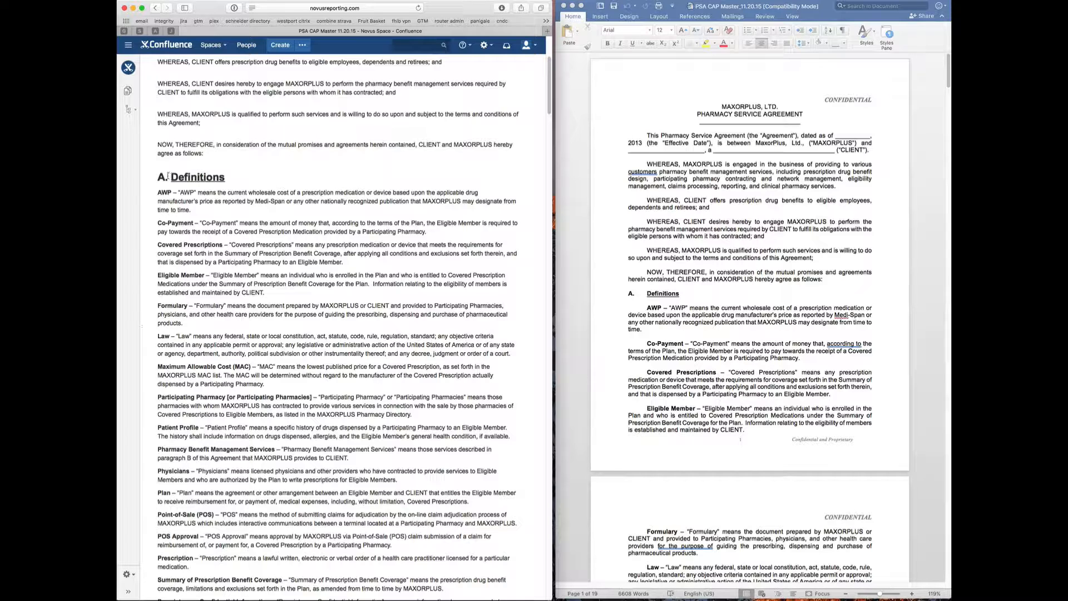
pyautogui.scroll(5, 168, 177)
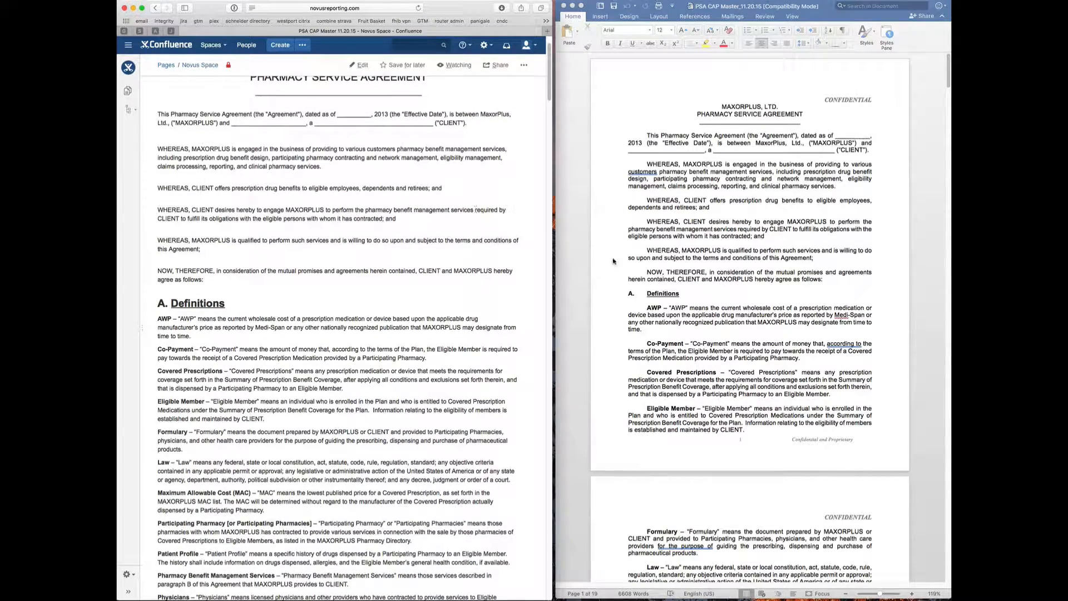
pyautogui.scroll(-15, 401, 265)
pyautogui.scroll(-4, 401, 265)
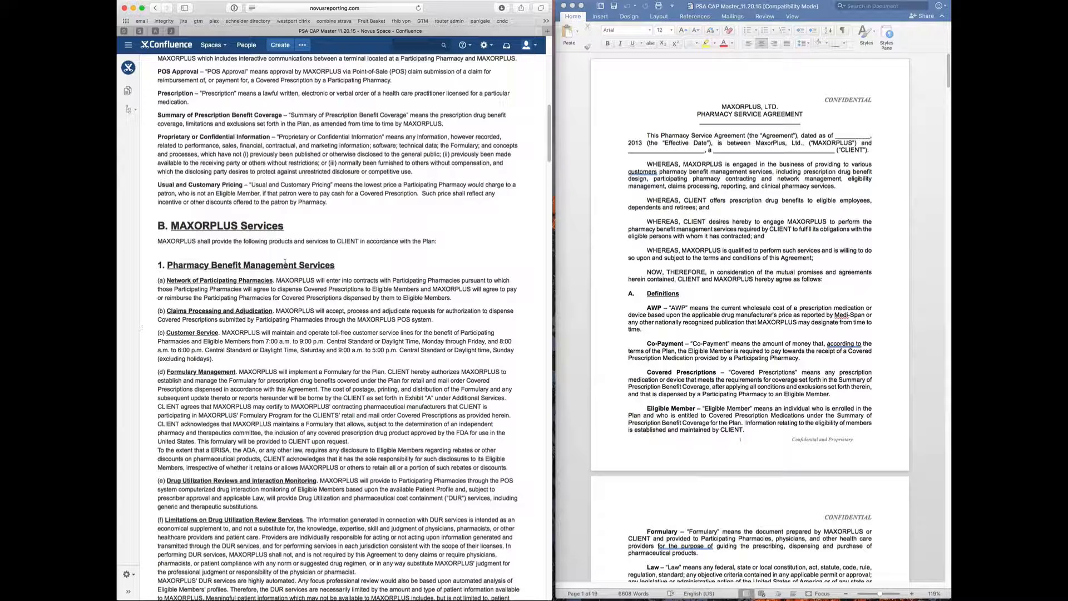
pyautogui.scroll(-10, 284, 262)
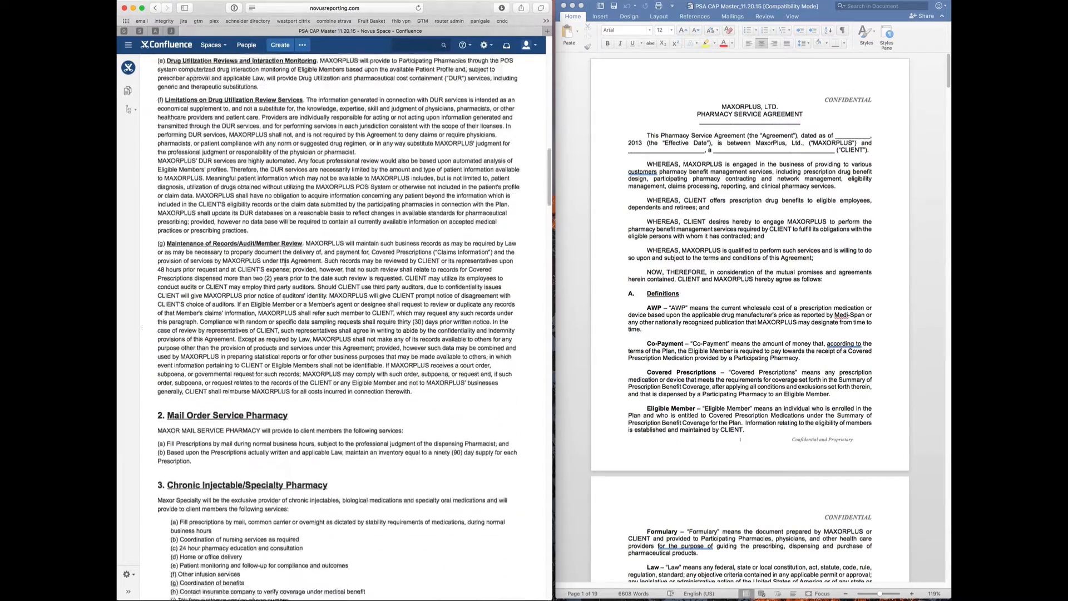
pyautogui.scroll(-11, 284, 262)
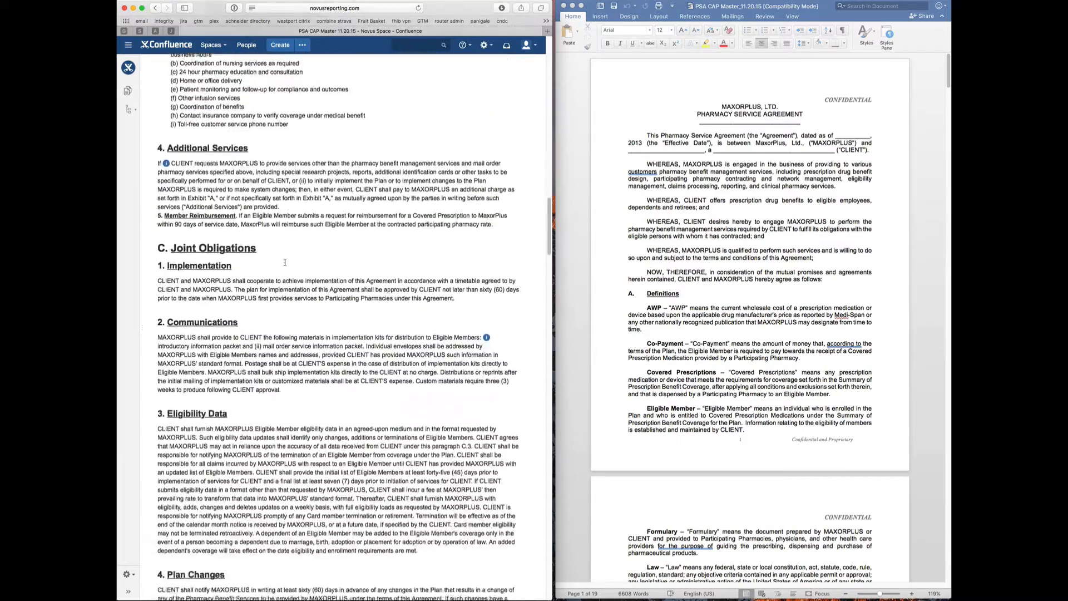
pyautogui.scroll(-1, 285, 262)
pyautogui.scroll(-15, 642, 256)
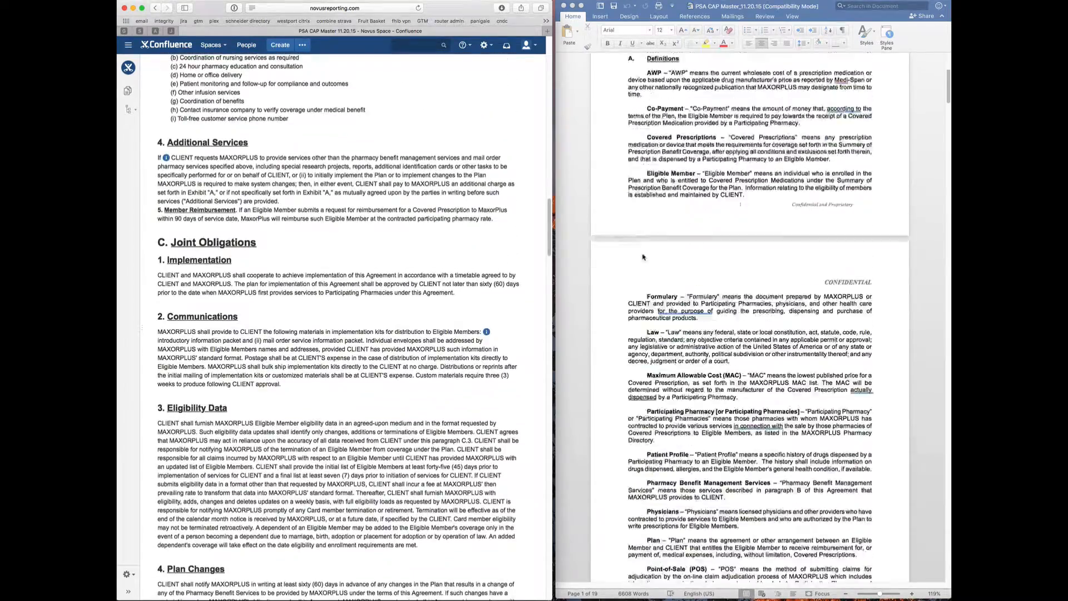
pyautogui.scroll(-8, 642, 257)
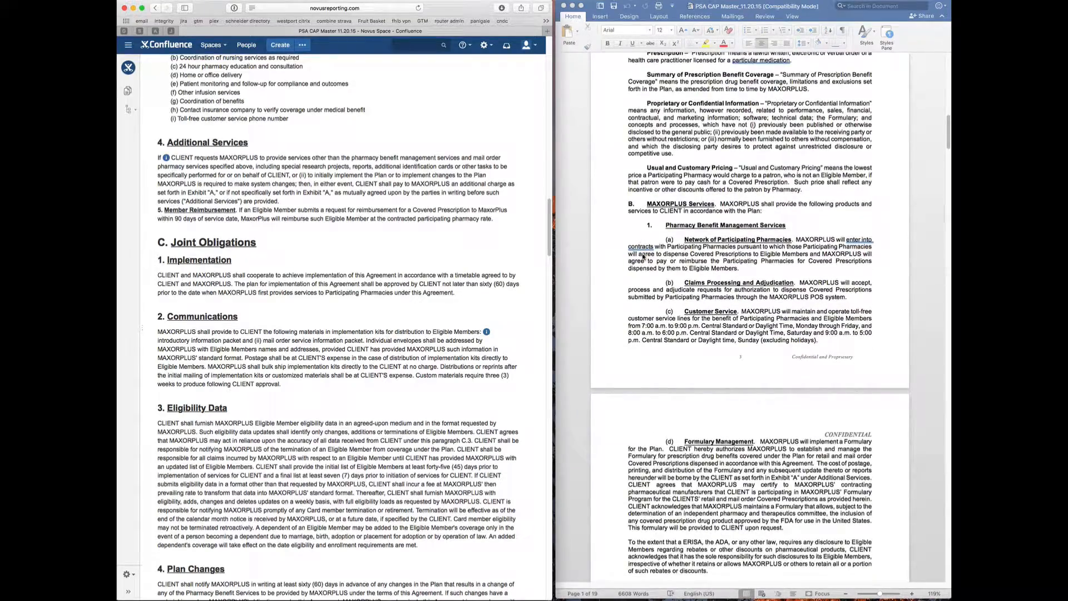
pyautogui.scroll(-8, 380, 248)
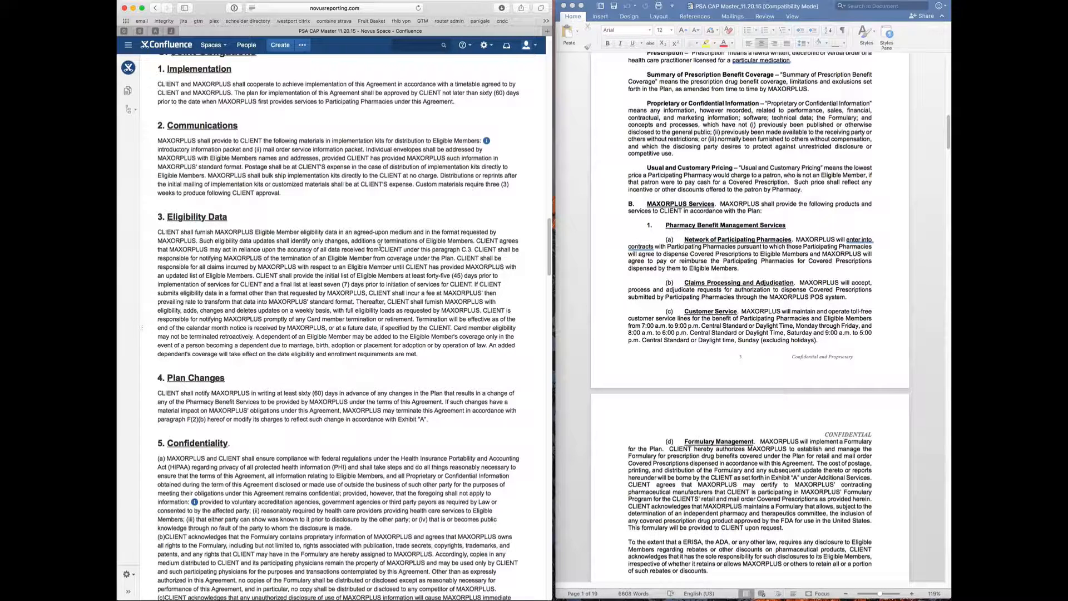
pyautogui.scroll(-3, 380, 247)
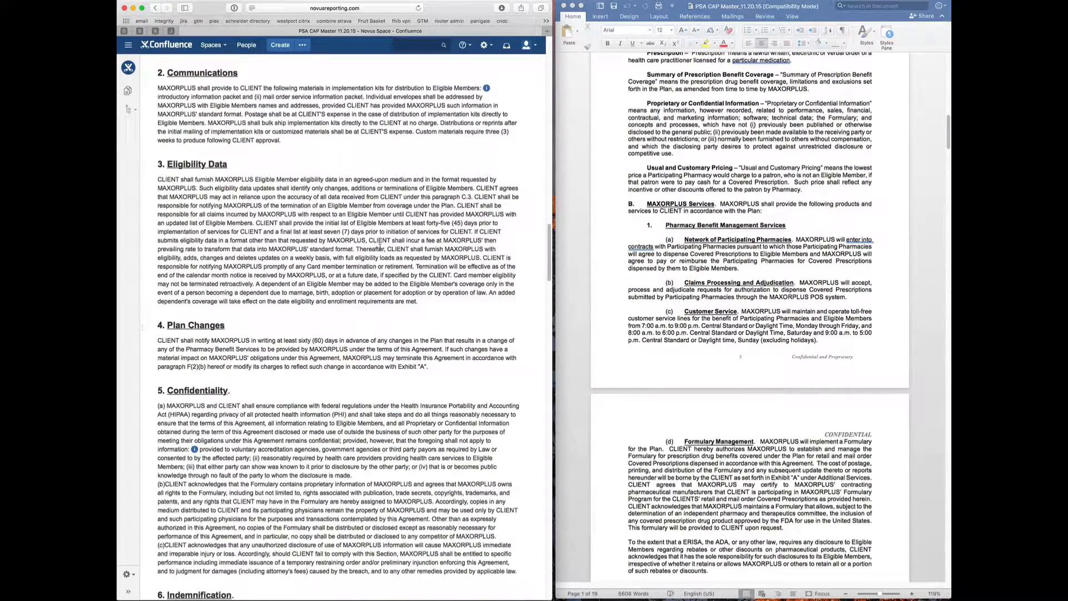
pyautogui.scroll(-10, 380, 248)
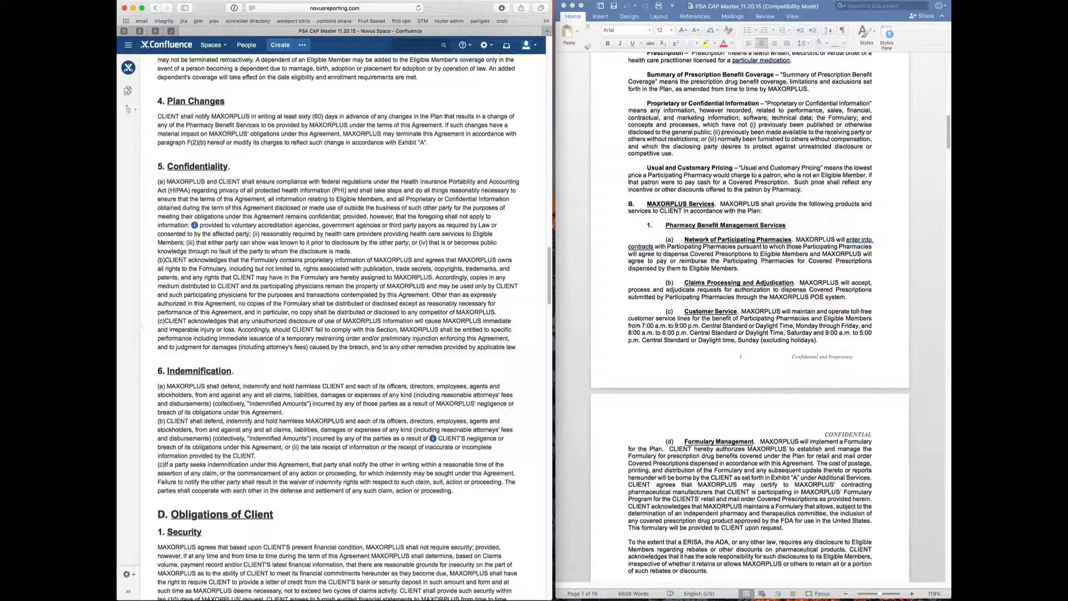
pyautogui.scroll(20, 342, 133)
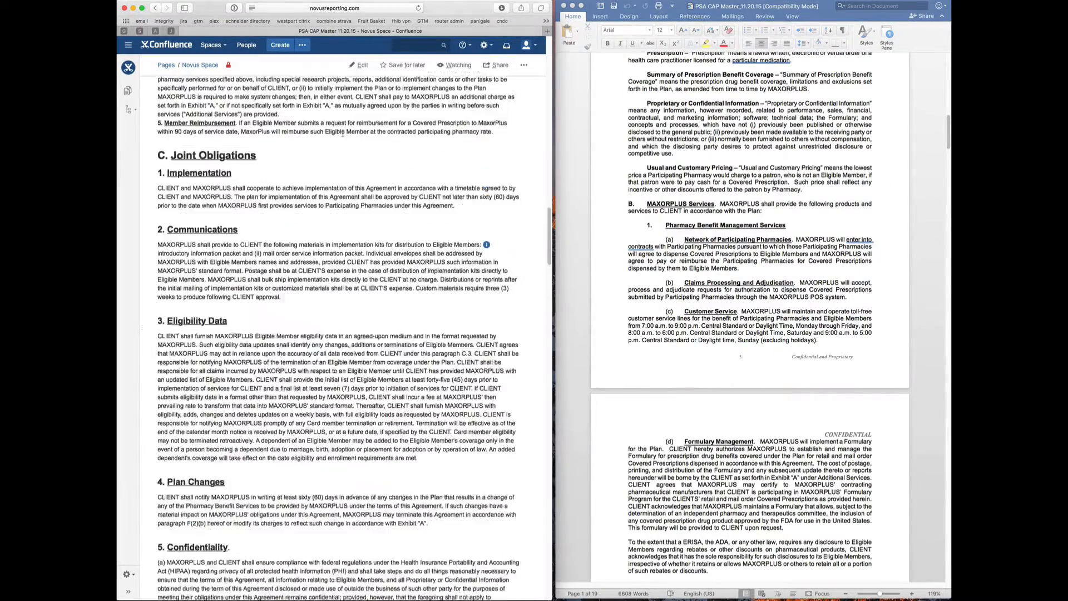
pyautogui.scroll(5, 343, 136)
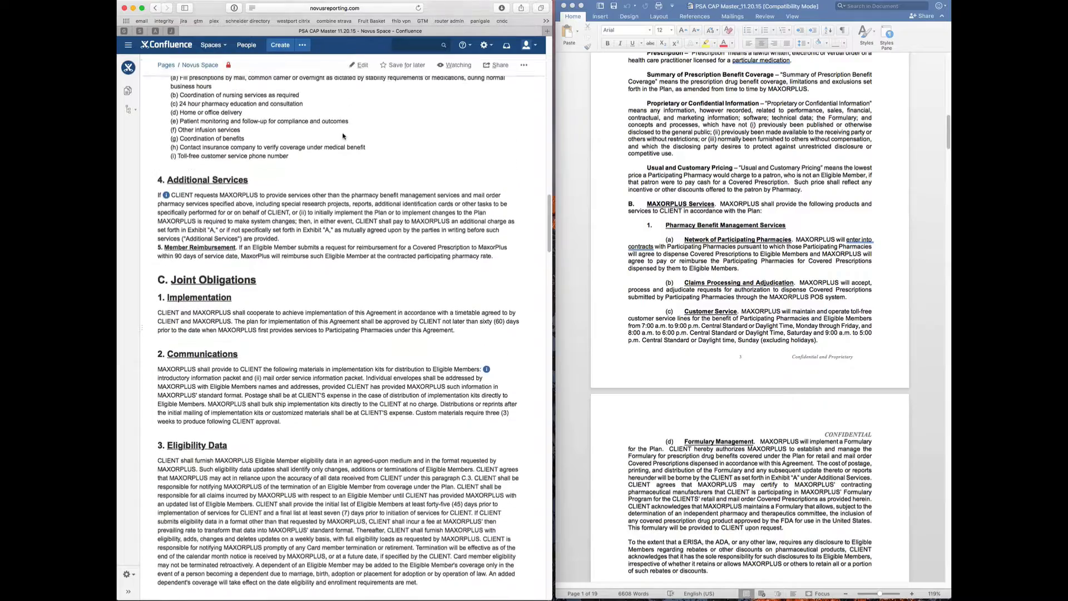
# - Put the page into edit mode, check the paragraph styles without changing any, and return to the top
pyautogui.click(363, 65)
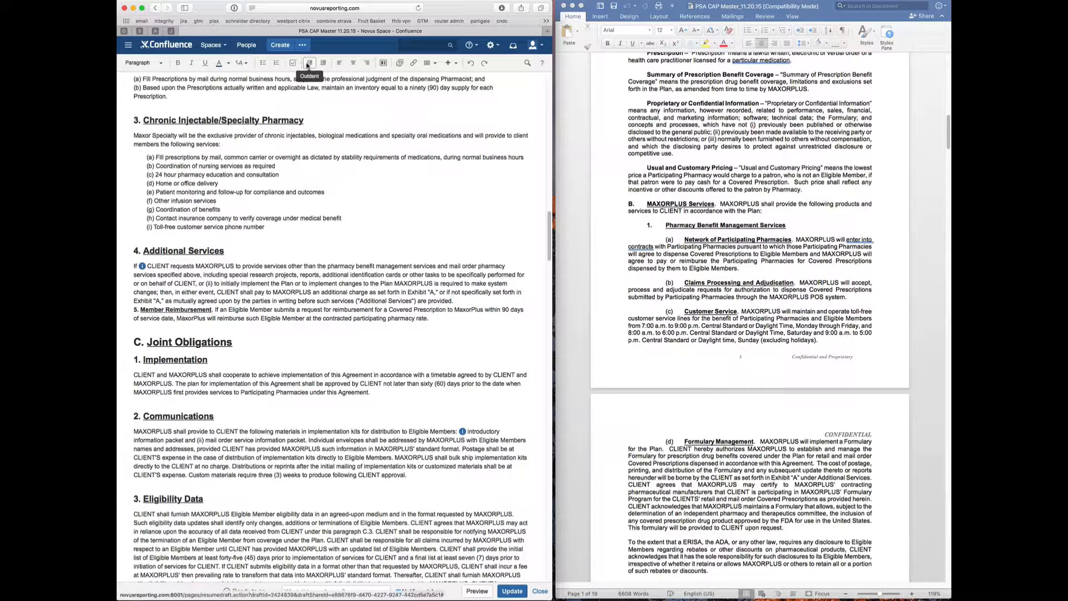
pyautogui.click(162, 67)
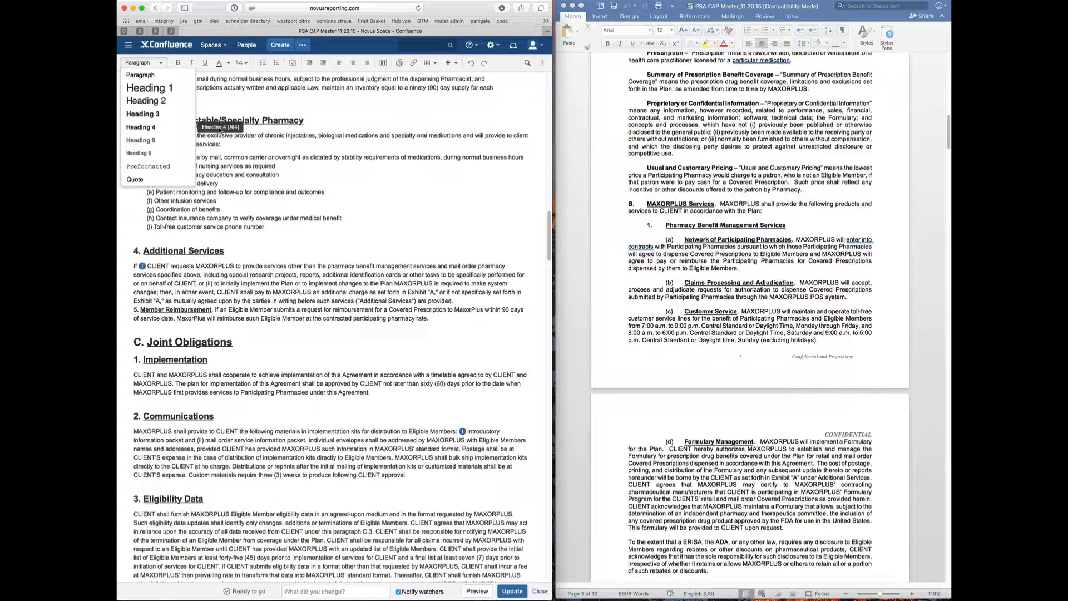
pyautogui.click(222, 96)
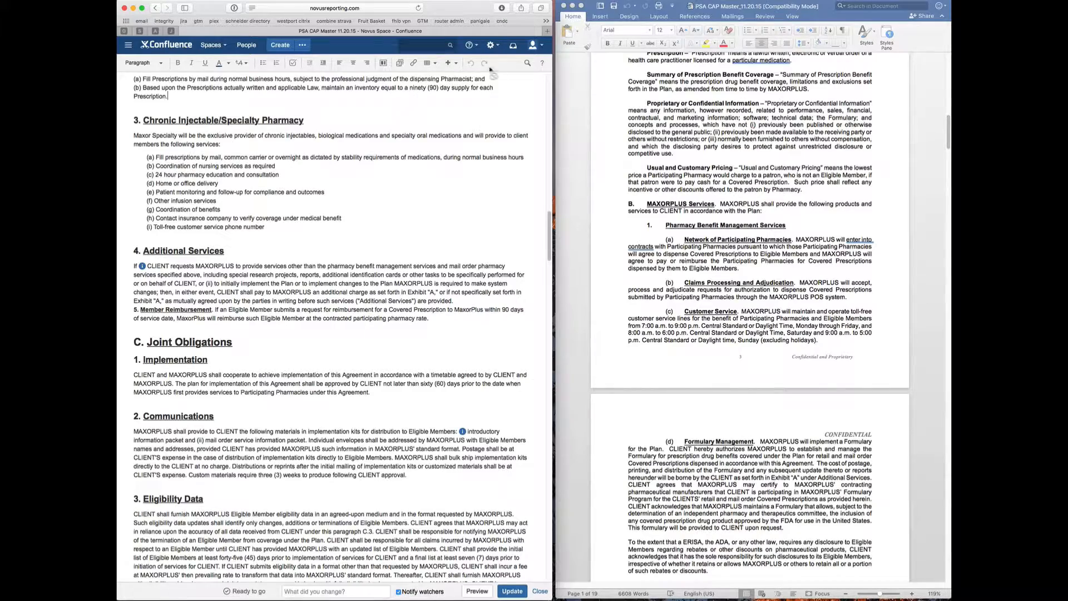
pyautogui.scroll(2, 482, 98)
pyautogui.scroll(20, 482, 98)
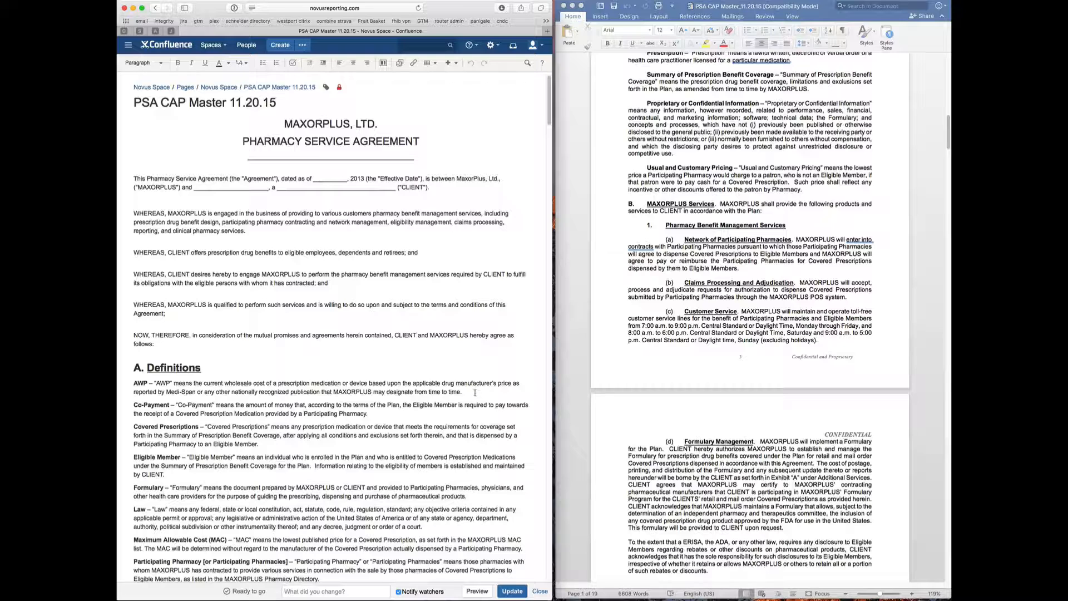
# - Preview the edited PSA CAP Master page, return to editing, then close the editor
pyautogui.click(484, 594)
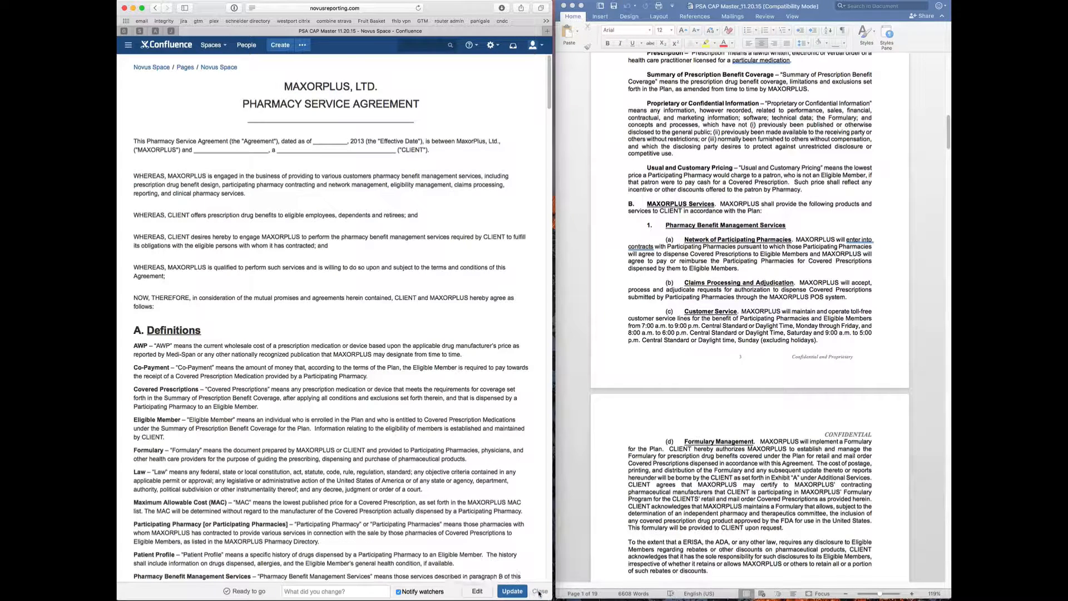
pyautogui.click(477, 591)
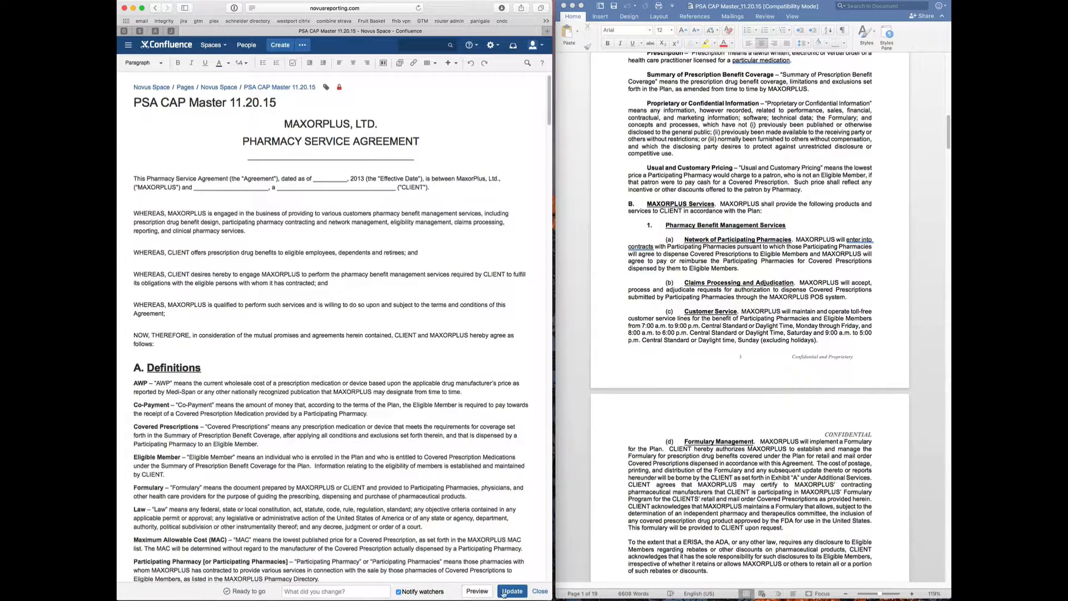
pyautogui.click(538, 592)
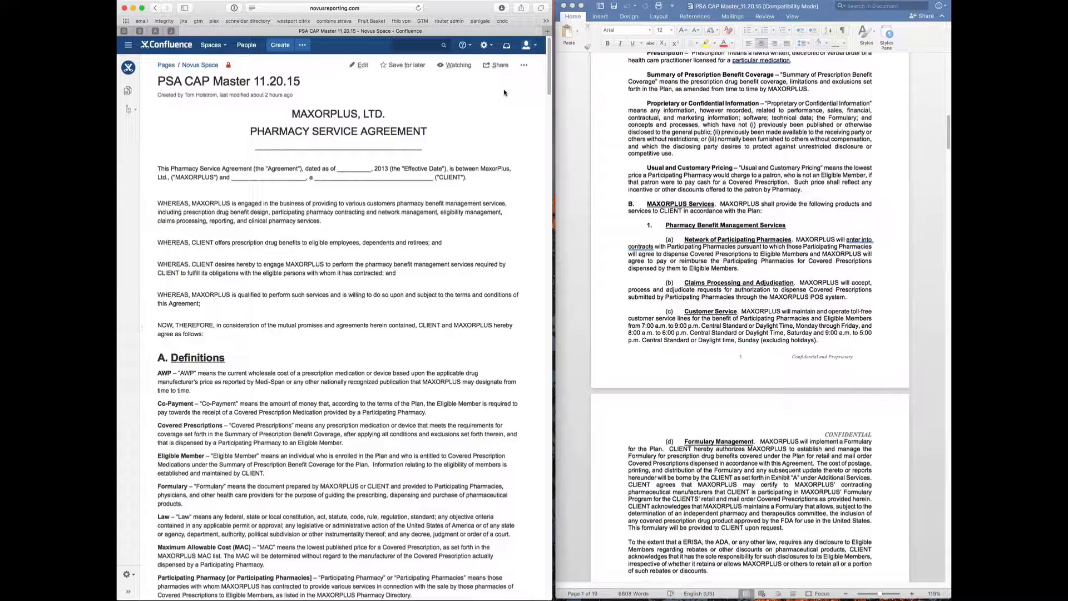
# - Open Page History from the ••• menu and choose version 10 of the page
pyautogui.click(525, 68)
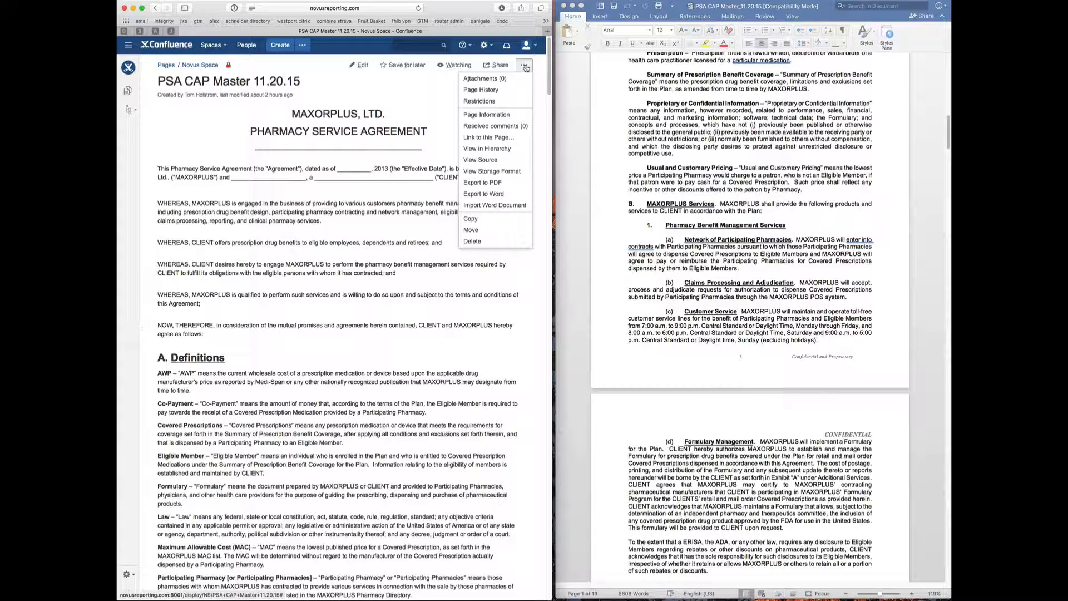
pyautogui.click(487, 91)
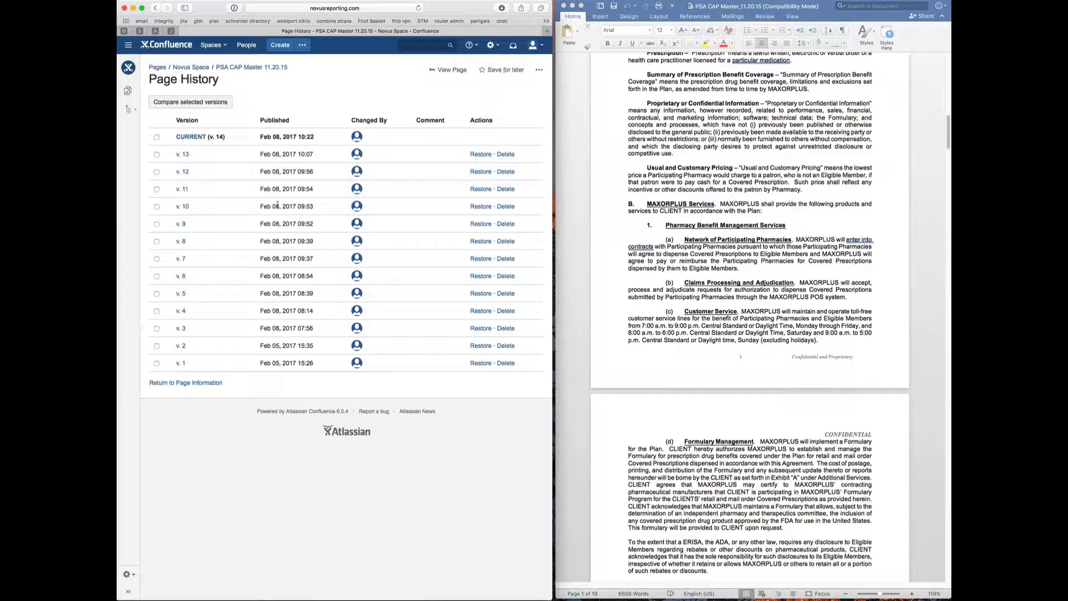
pyautogui.click(187, 207)
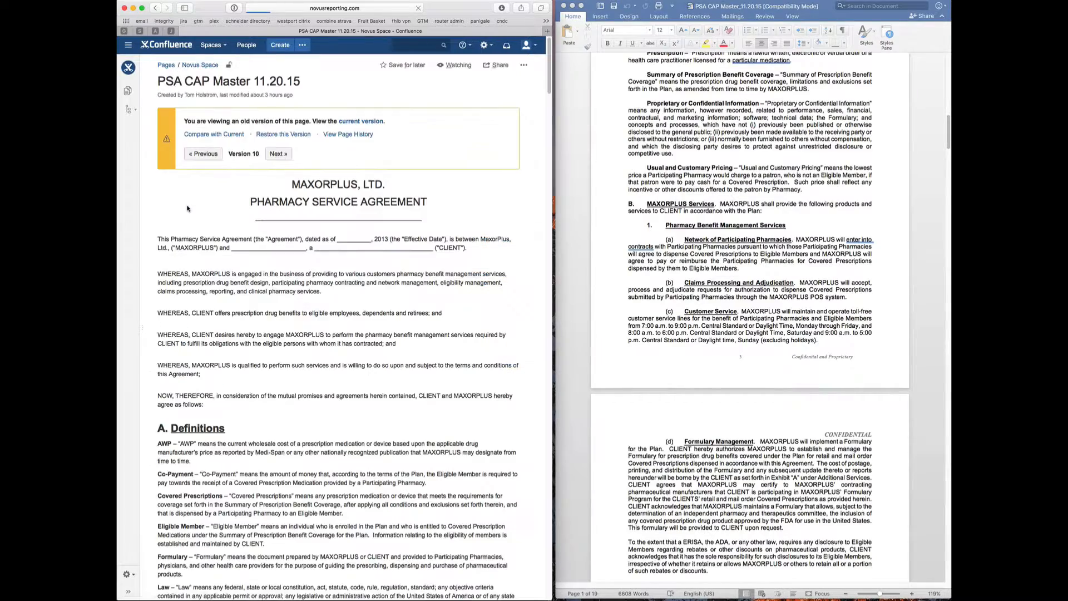
# - Scroll through version 10 past the definitions to the MAXORPLUS Services section
pyautogui.scroll(-10, 249, 206)
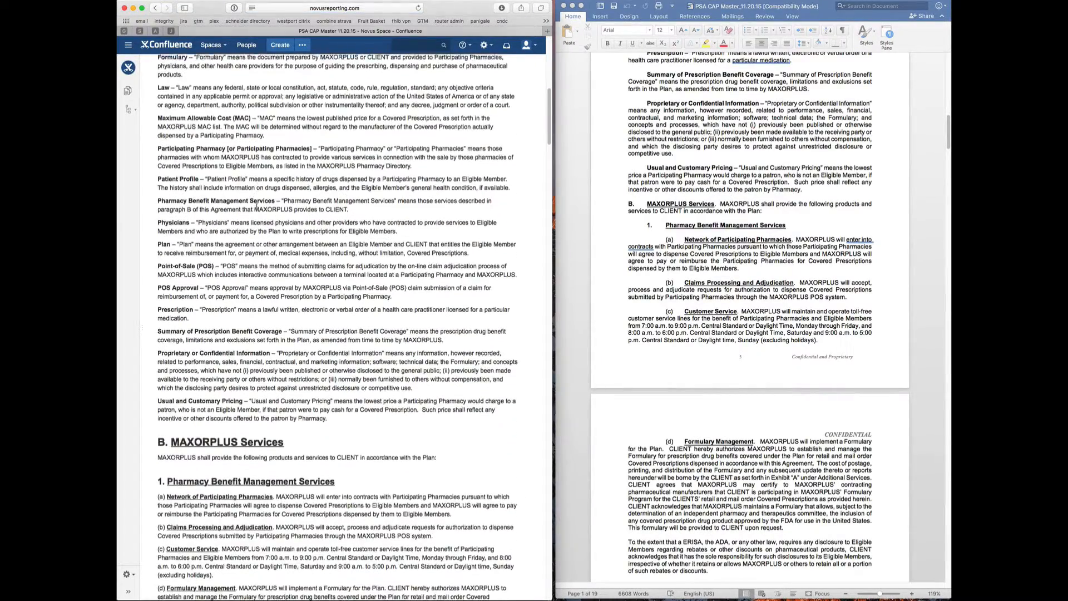
pyautogui.scroll(15, 256, 207)
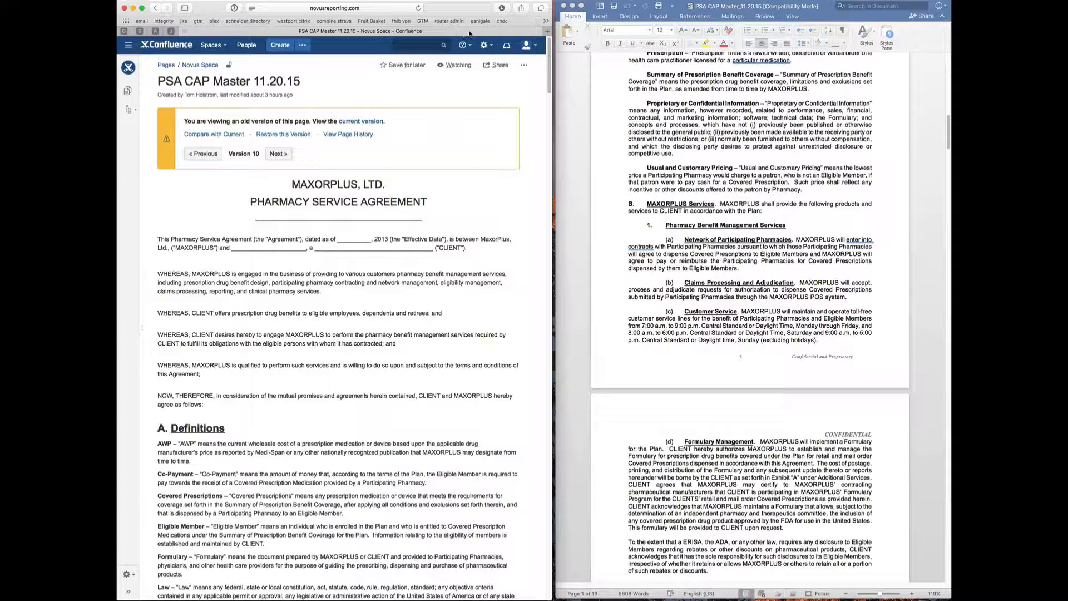
# - View Page Information from the ••• menu, then return via the PSA CAP Master 11.20.15 breadcrumb
pyautogui.click(524, 66)
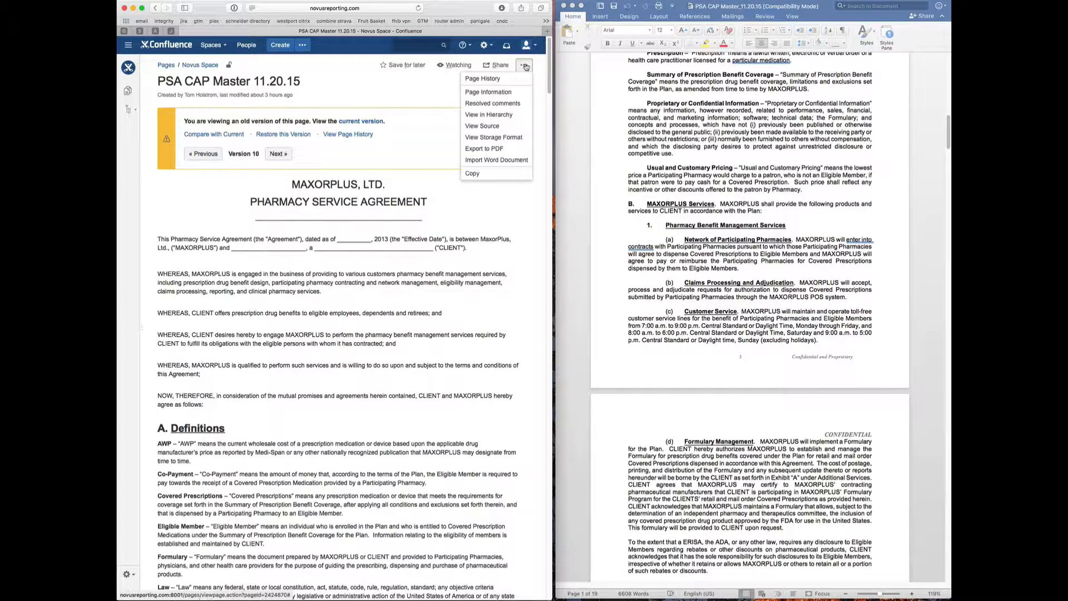
pyautogui.click(498, 90)
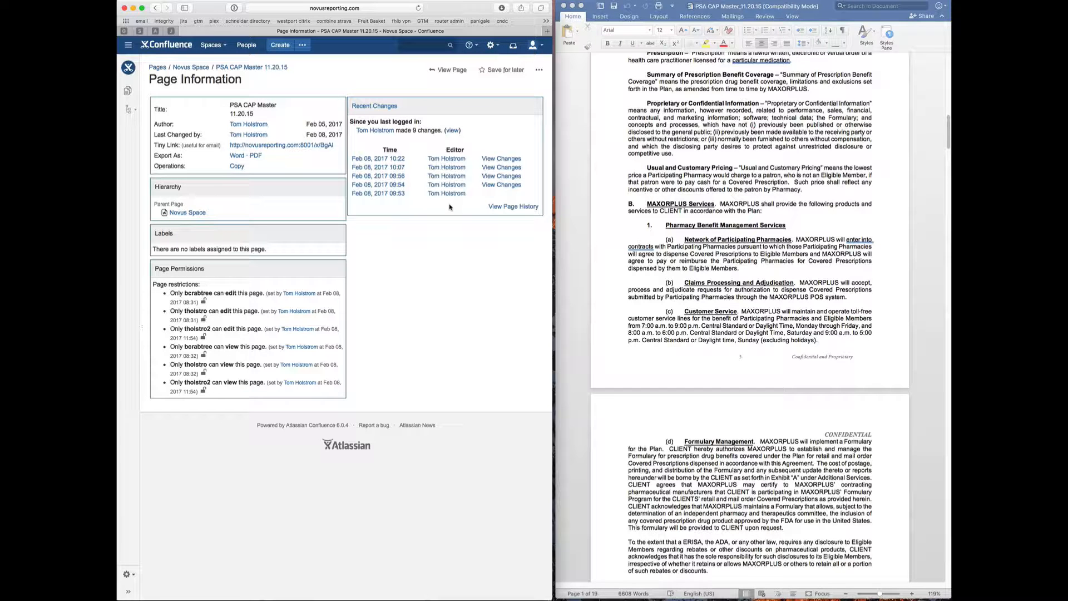
pyautogui.click(244, 75)
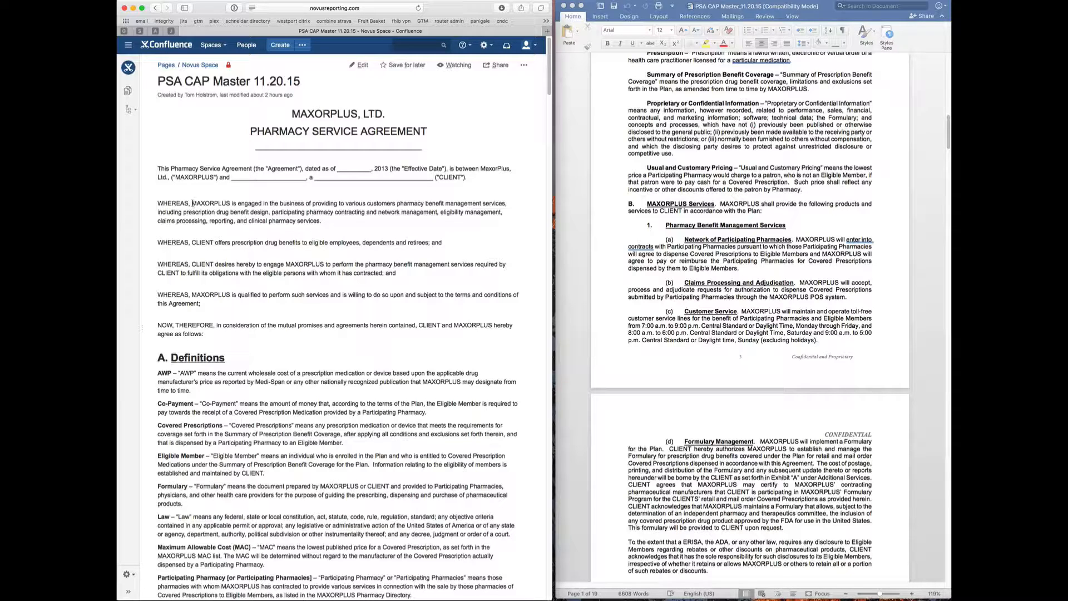
# - Add the inline comment 'Some comments here for regiew...' on the first WHEREAS recital, then resolve it
pyautogui.moveTo(167, 203); pyautogui.dragTo(258, 212)
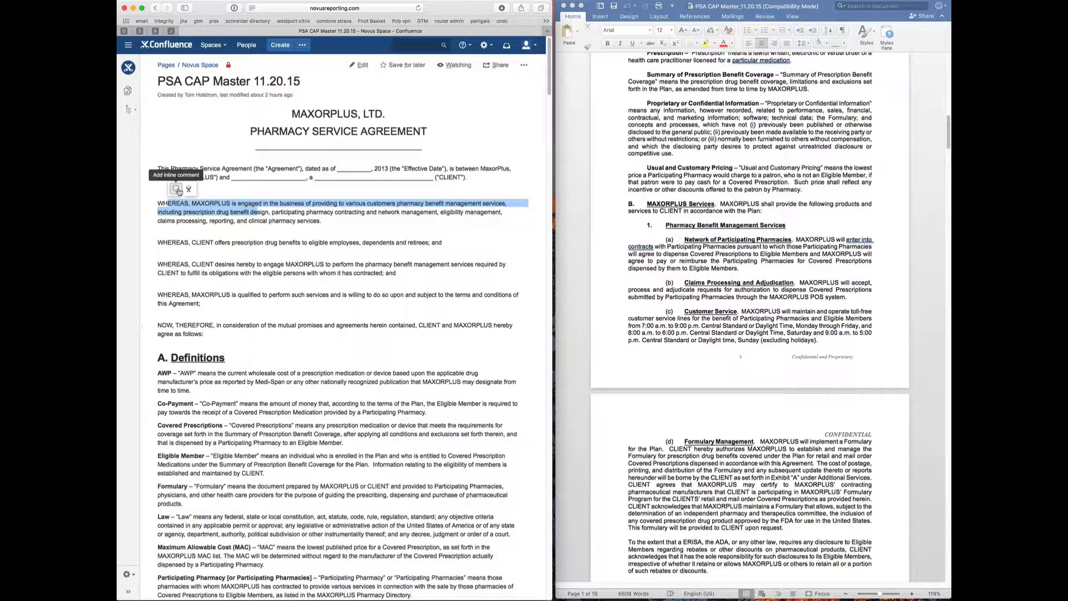
pyautogui.click(177, 189)
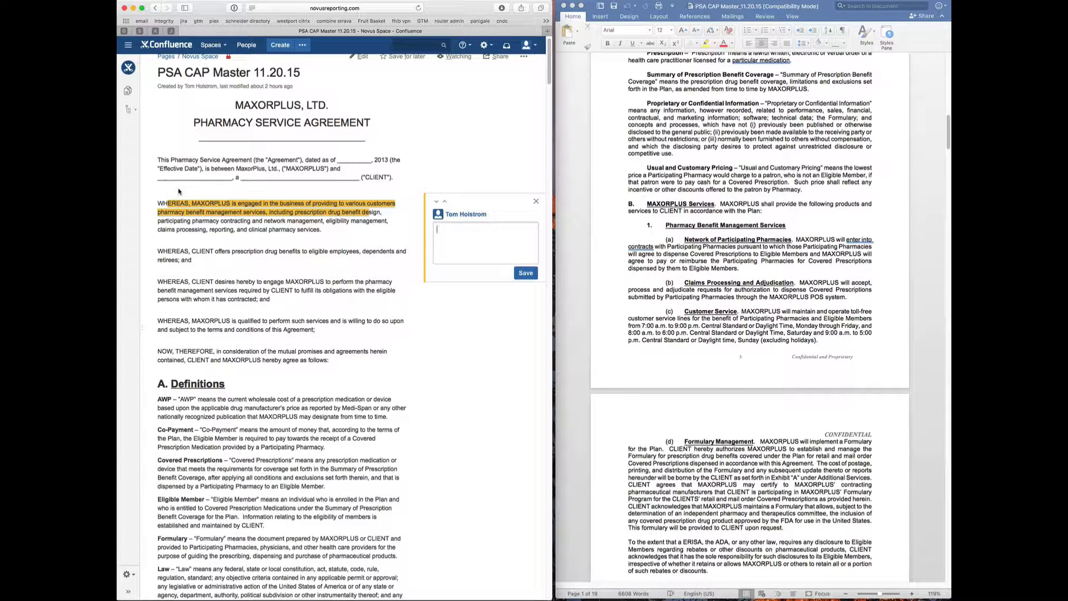
pyautogui.write('Some comments here for reg')
pyautogui.write('iew...')
pyautogui.click(524, 273)
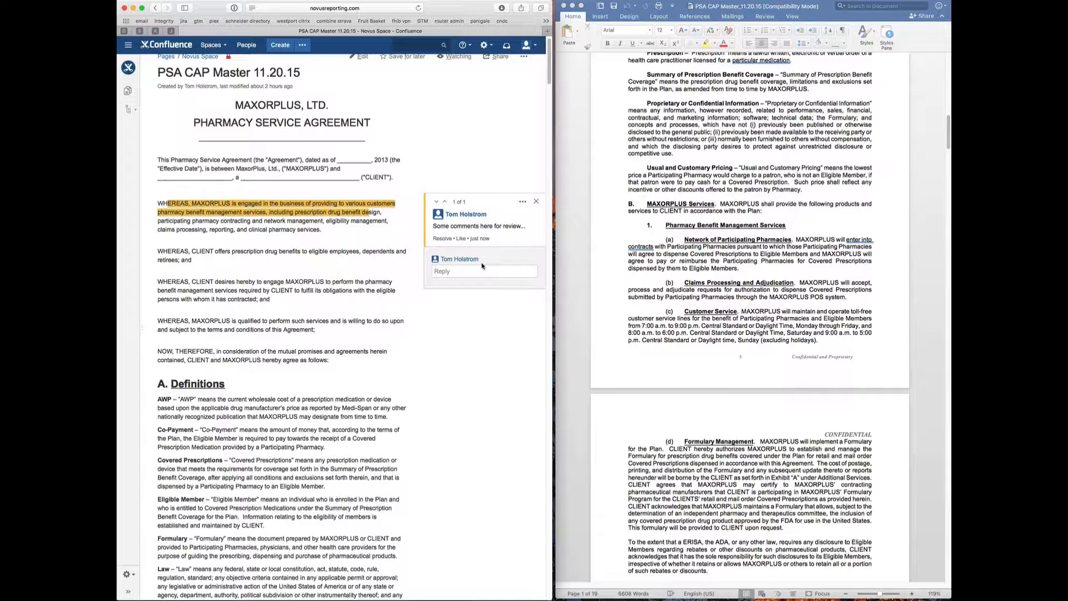
pyautogui.click(442, 238)
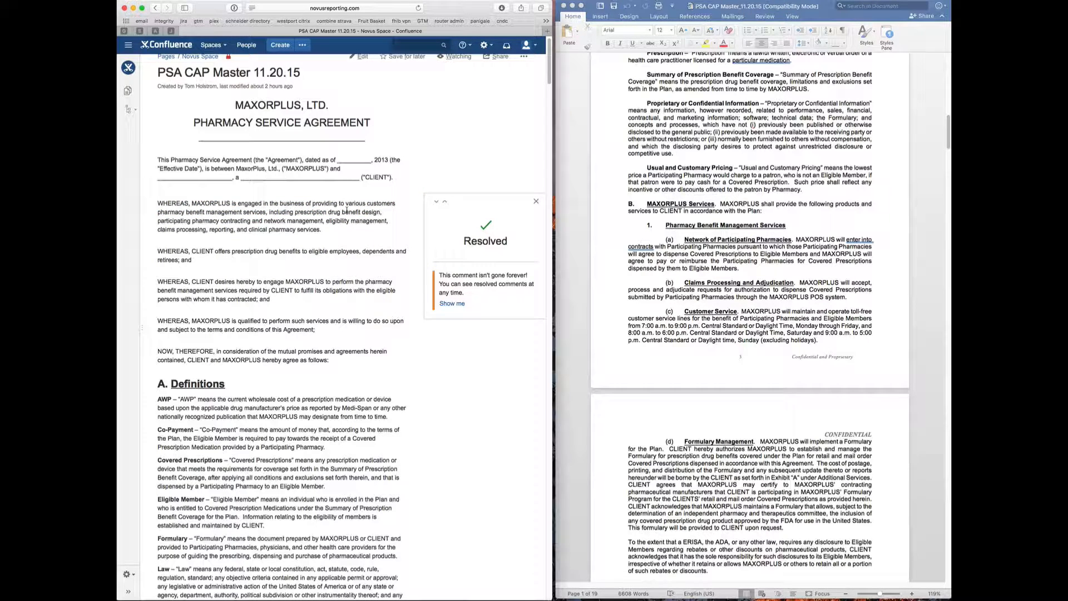
pyautogui.click(185, 242)
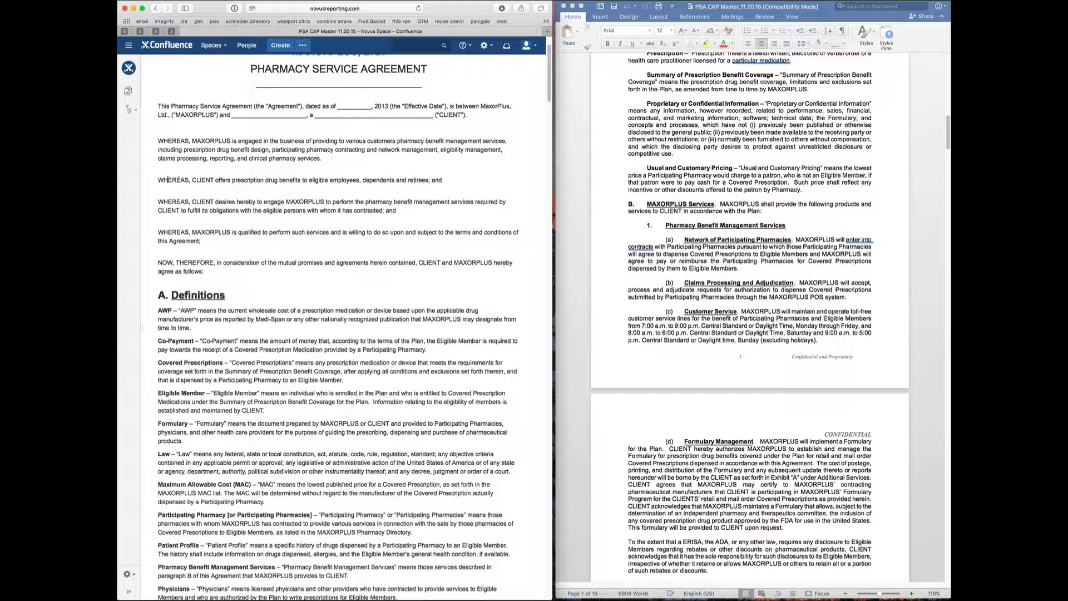
# - Create Jira issue MAX-9 from the second WHEREAS sentence with description 'Please review and respond', then open it
pyautogui.moveTo(168, 180); pyautogui.dragTo(277, 180)
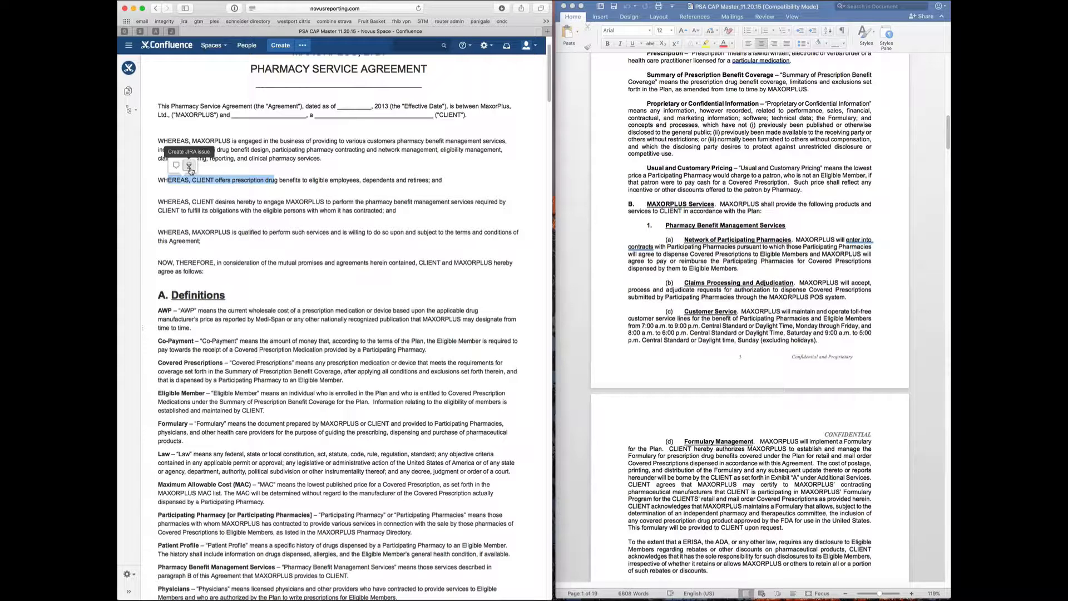
pyautogui.click(189, 166)
pyautogui.click(281, 268)
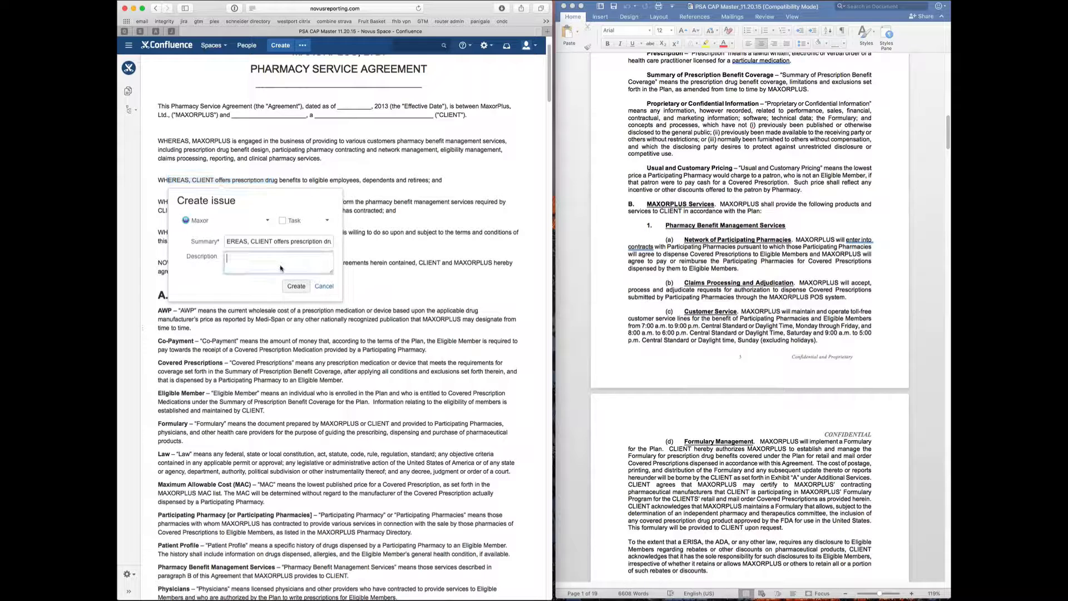
pyautogui.write('Please review and respond')
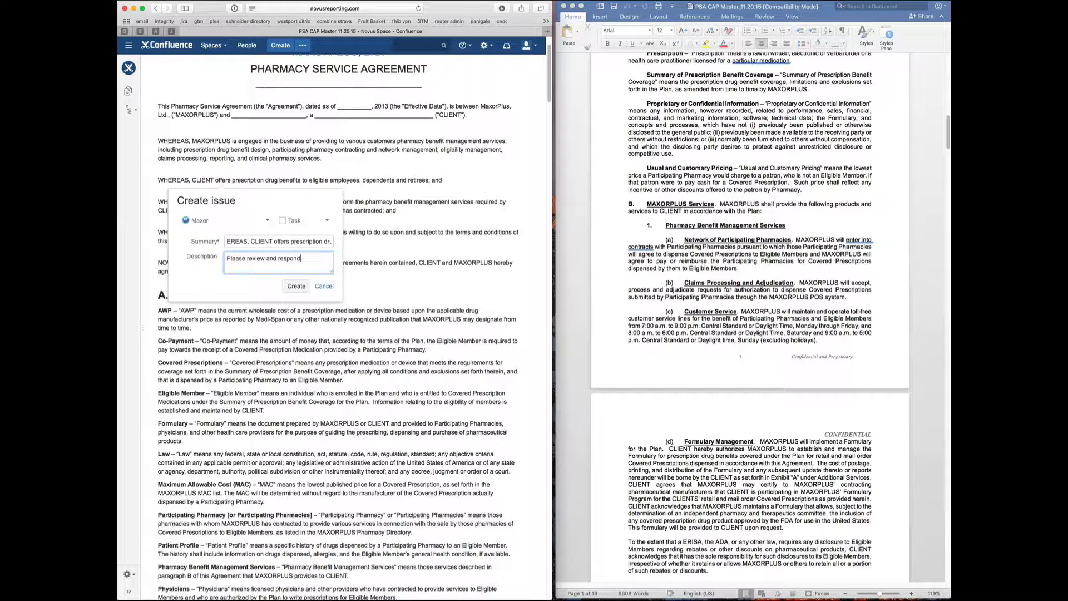
pyautogui.click(297, 286)
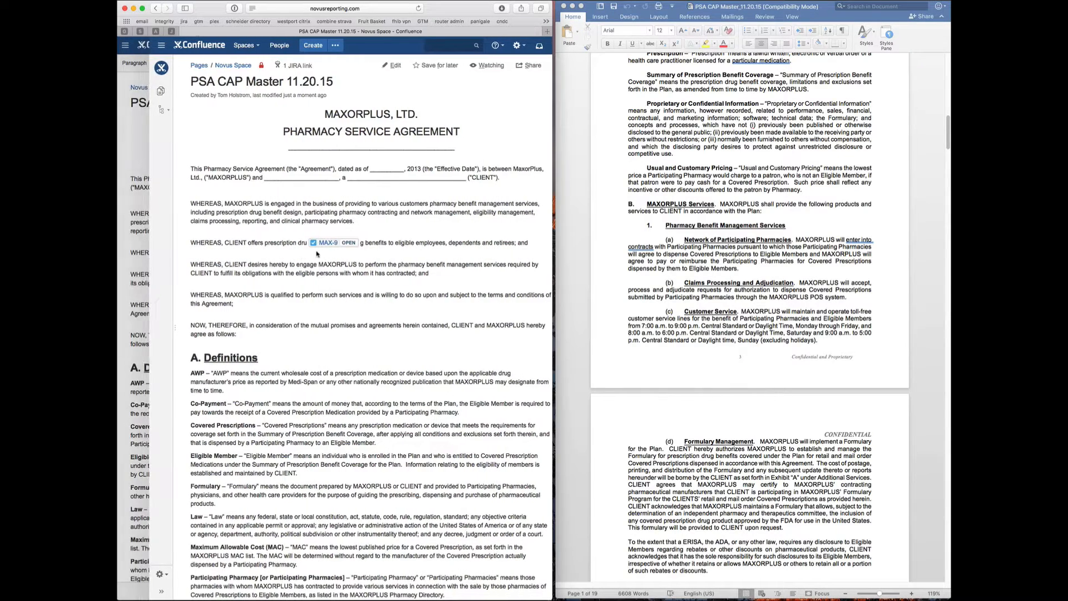
pyautogui.click(295, 243)
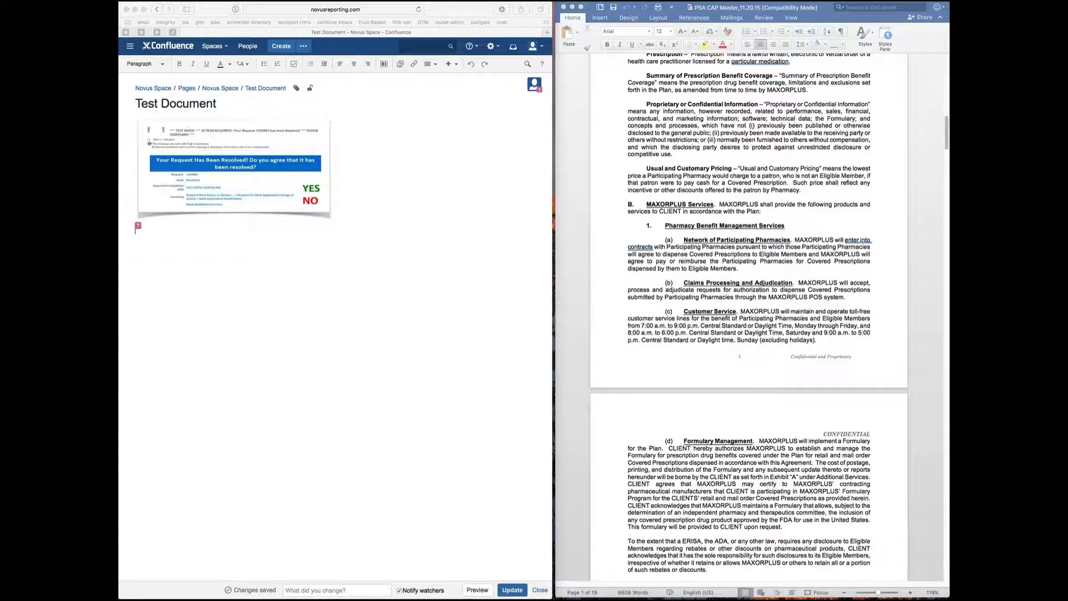
# - Type the update sentence on the line below the email screenshot
pyautogui.write('So as ')
pyautogui.write('I add')
pyautogui.write('.')
pyautogui.write(' some content')
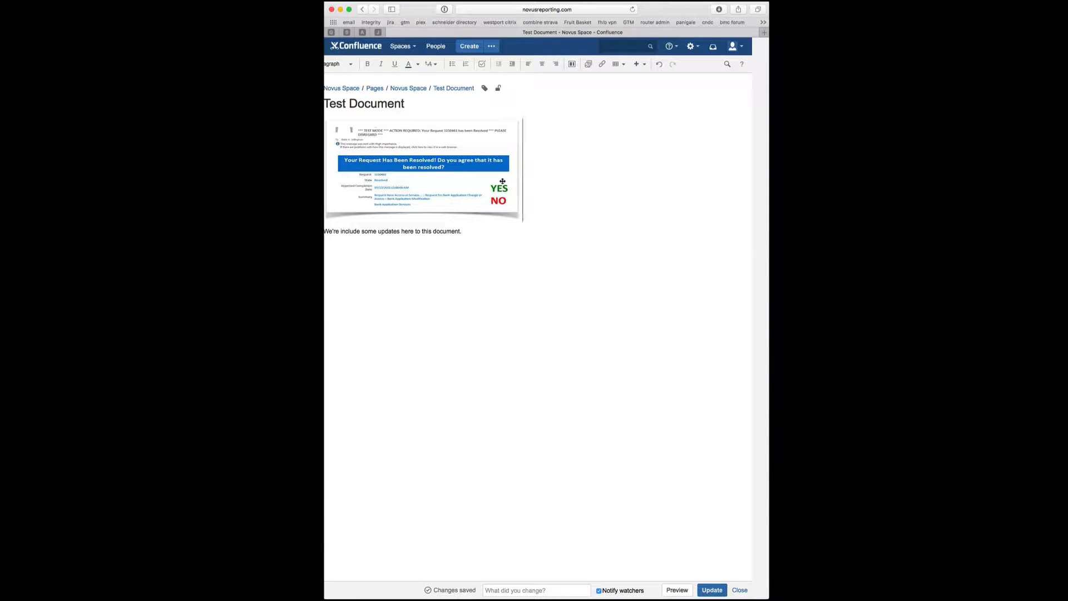
pyautogui.click(503, 181)
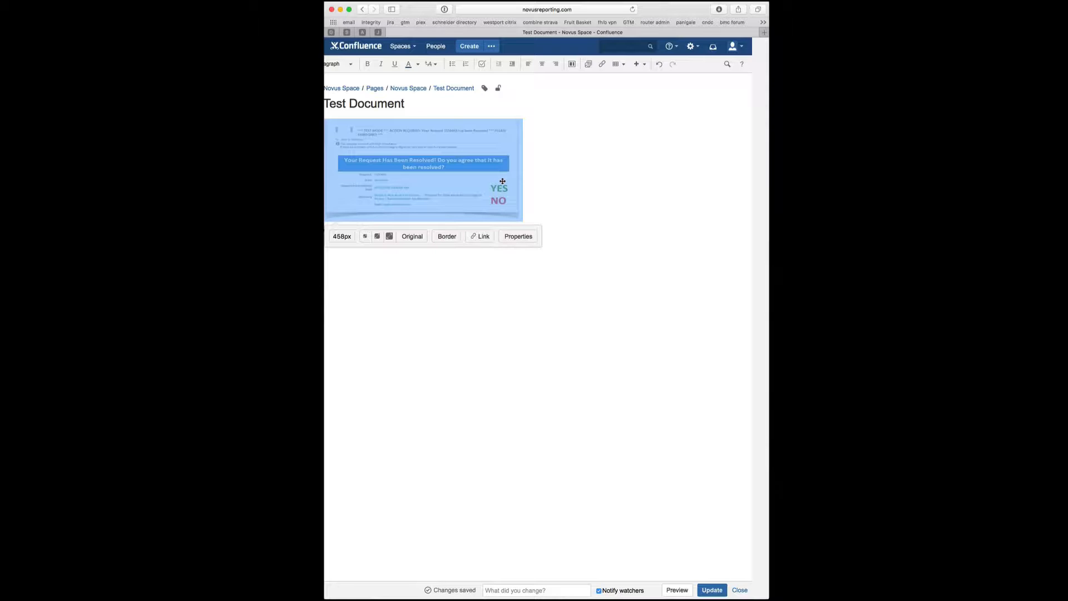
pyautogui.click(456, 239)
pyautogui.click(493, 186)
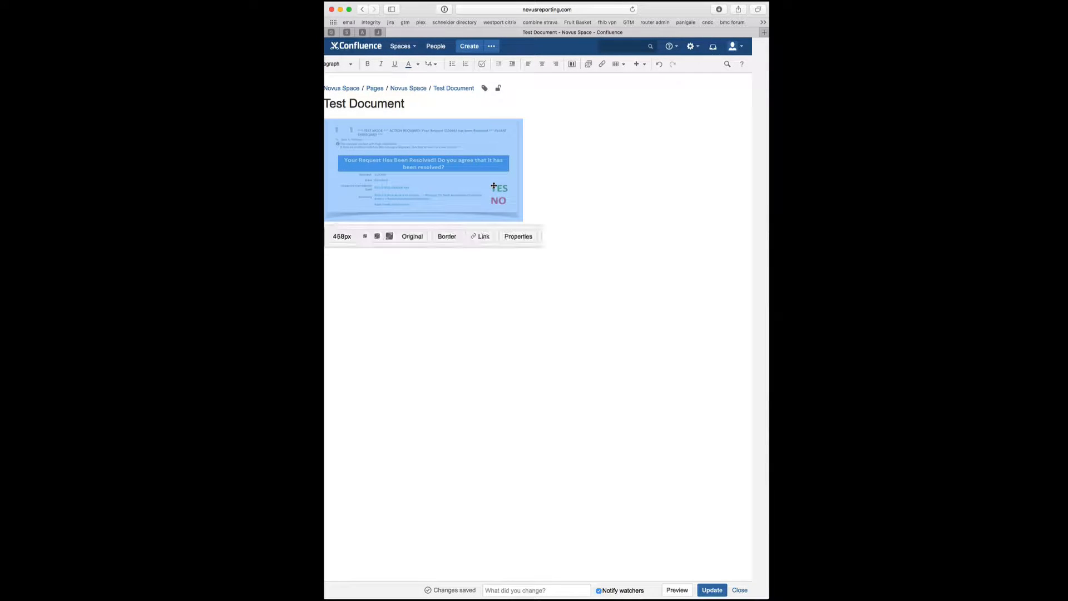
pyautogui.click(449, 238)
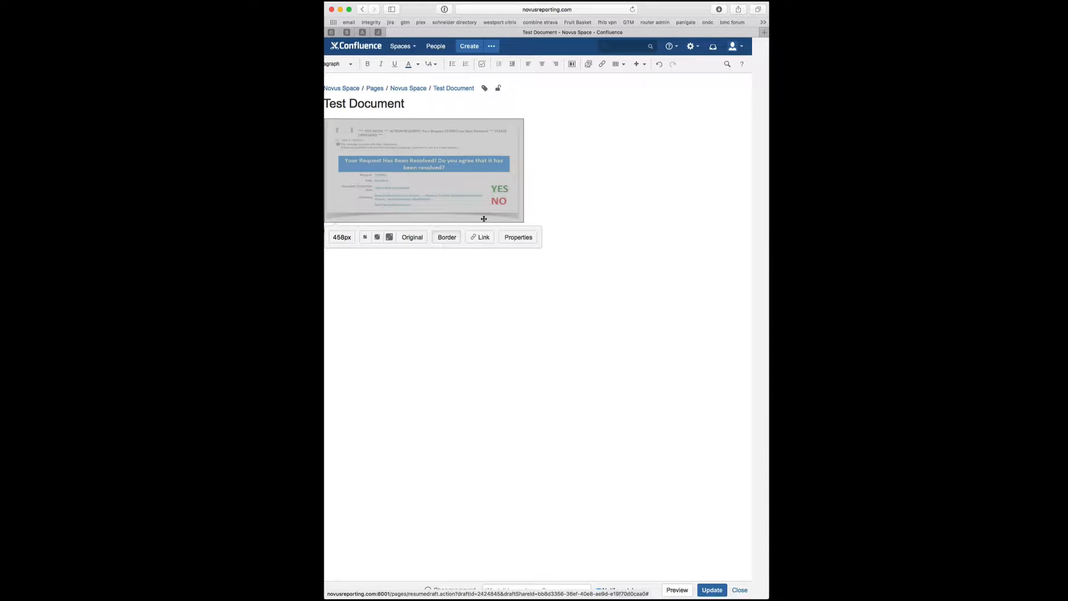
pyautogui.click(449, 239)
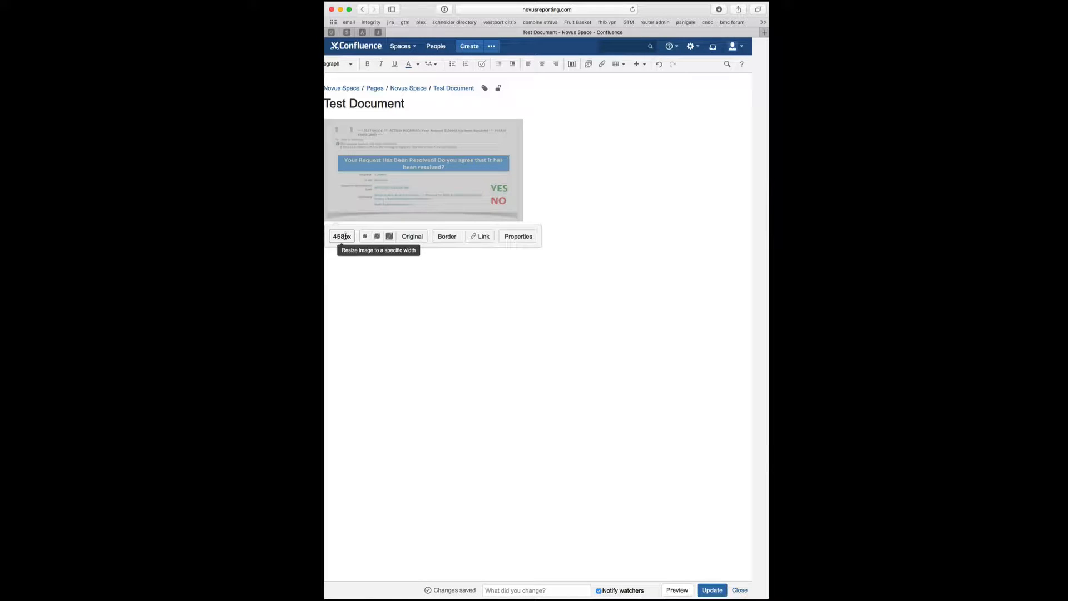
pyautogui.click(512, 238)
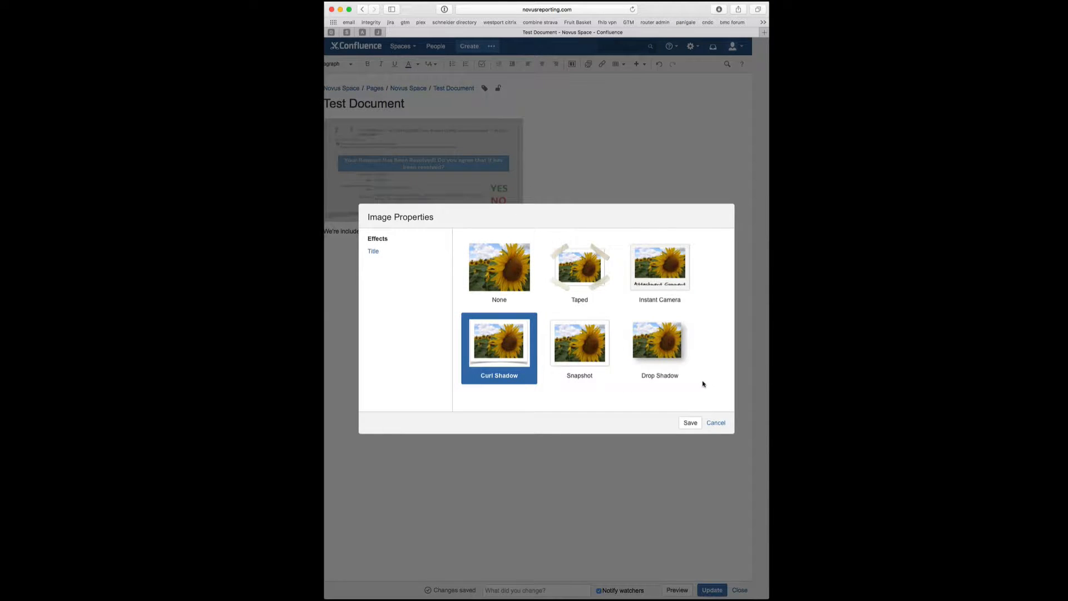
pyautogui.click(716, 422)
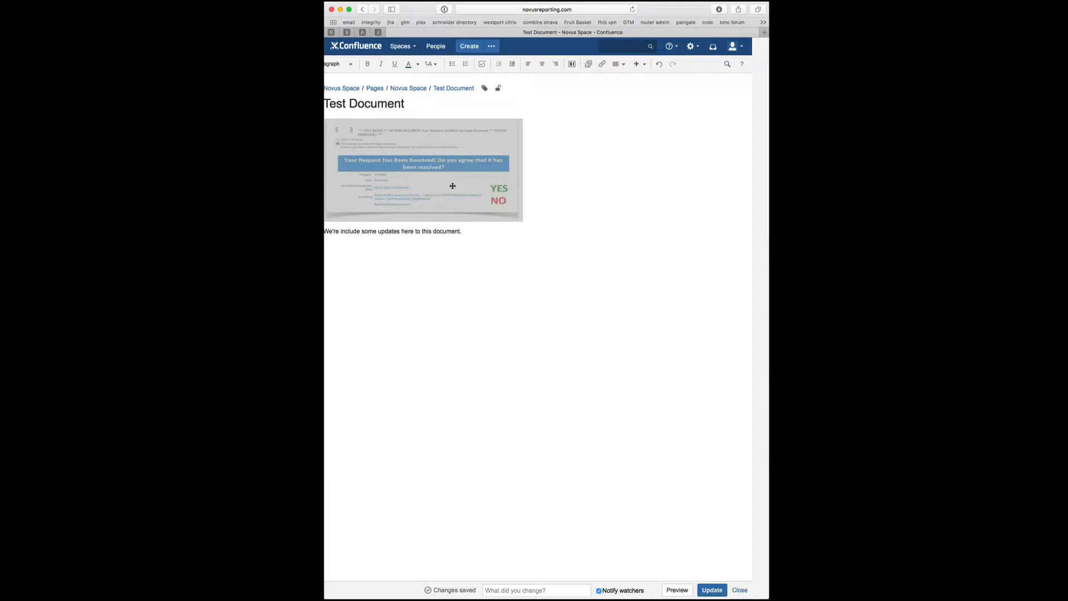
pyautogui.click(452, 187)
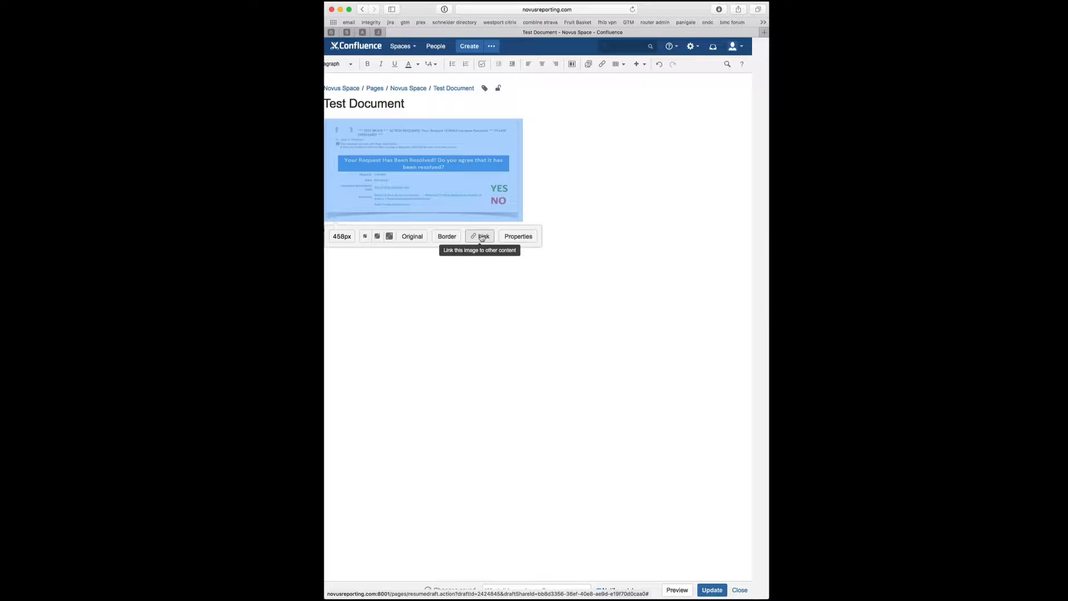
# - Deselect the email screenshot, move to a new line below the sentence, and switch to Finder
pyautogui.click(543, 200)
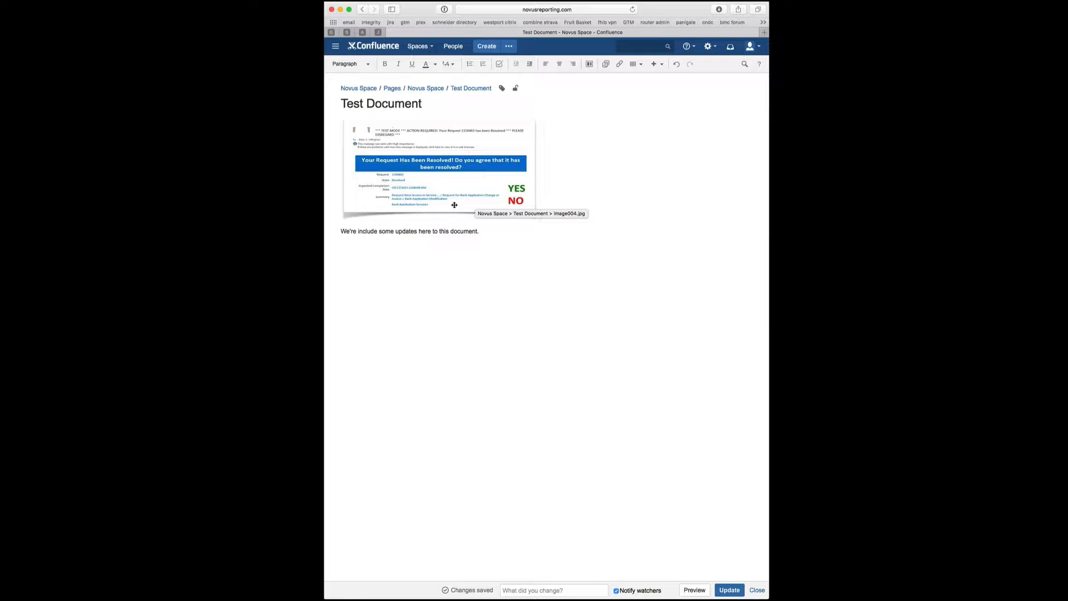
pyautogui.press('Down')
pyautogui.press('Down')
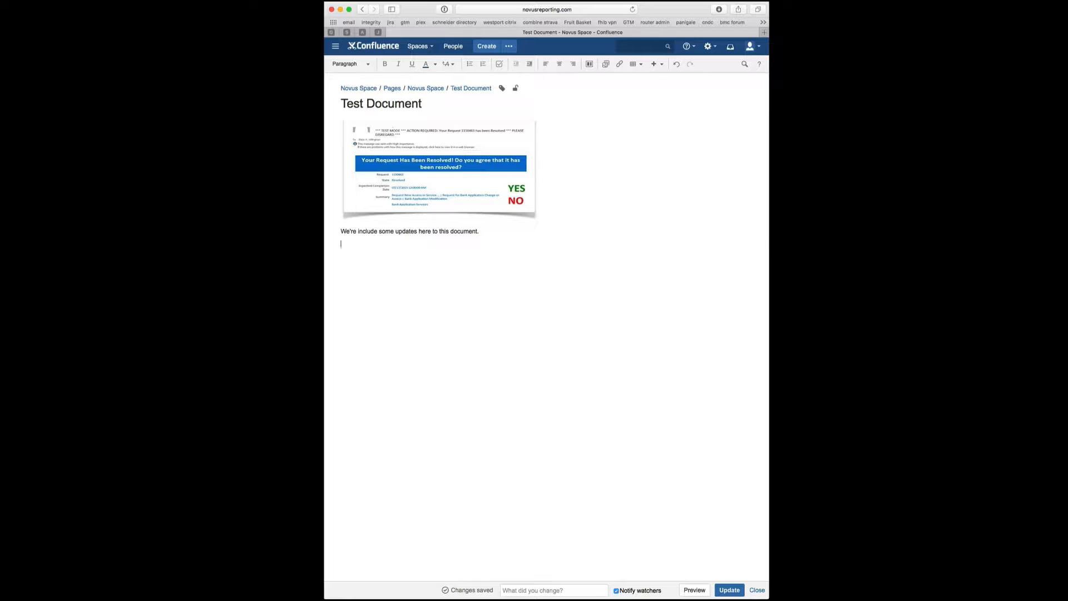
pyautogui.press('super+Tab')
pyautogui.press('super+Tab')
pyautogui.press('super+Tab')
pyautogui.press('super+Tab')
pyautogui.press('super+Tab')
pyautogui.press('super+Tab')
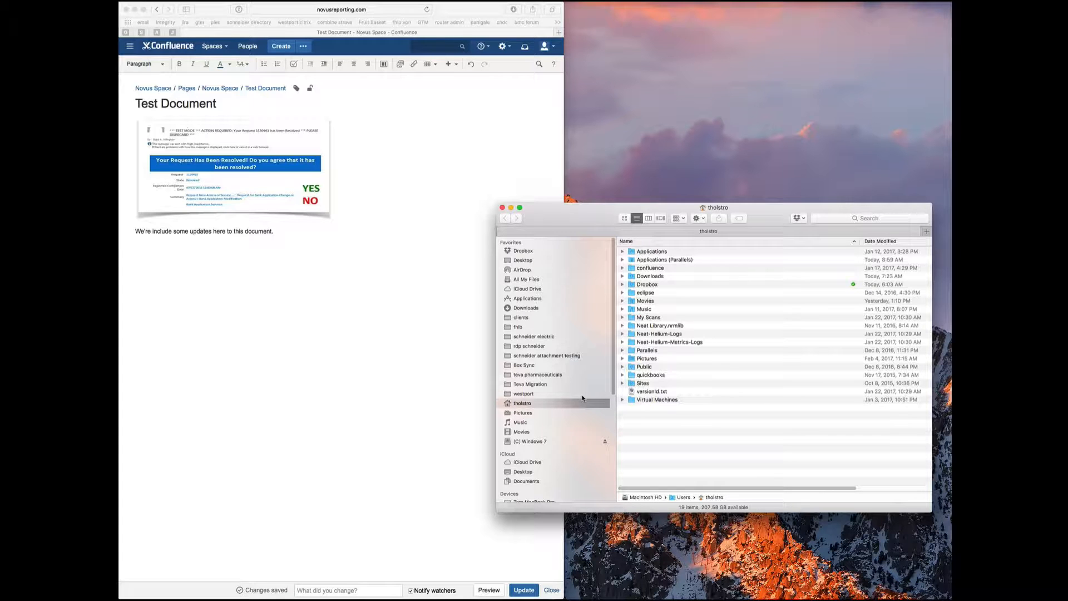
# - Preview the Desktop screenshots and drag Screen Shot 2017-02-06 at 6.17.42 AM.png into the page
pyautogui.press('super+shift+d')
pyautogui.click(668, 260)
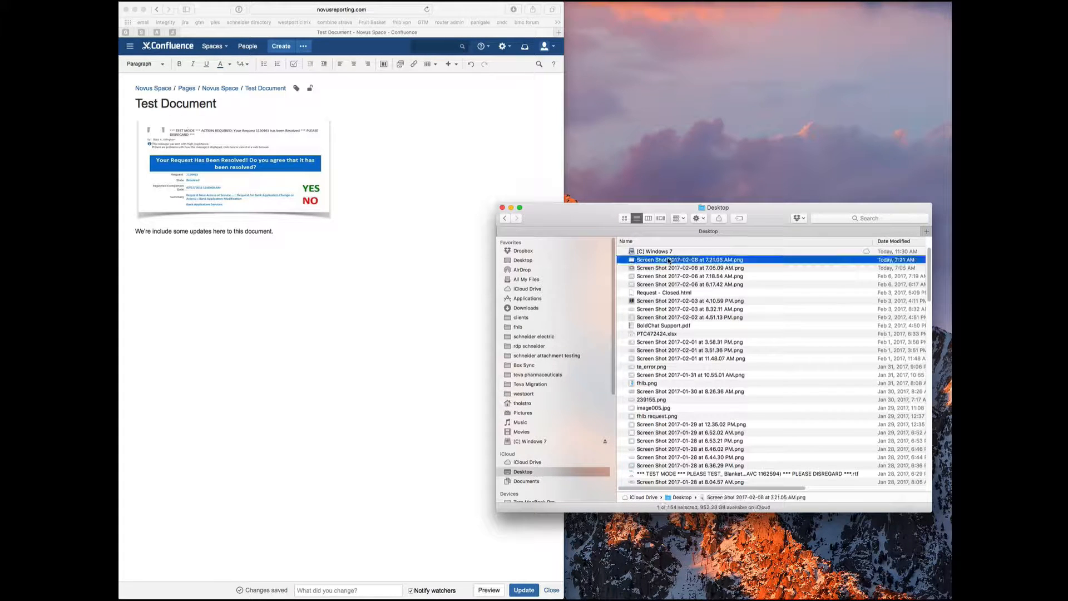
pyautogui.press('space')
pyautogui.press('space')
pyautogui.click(664, 284)
pyautogui.press('space')
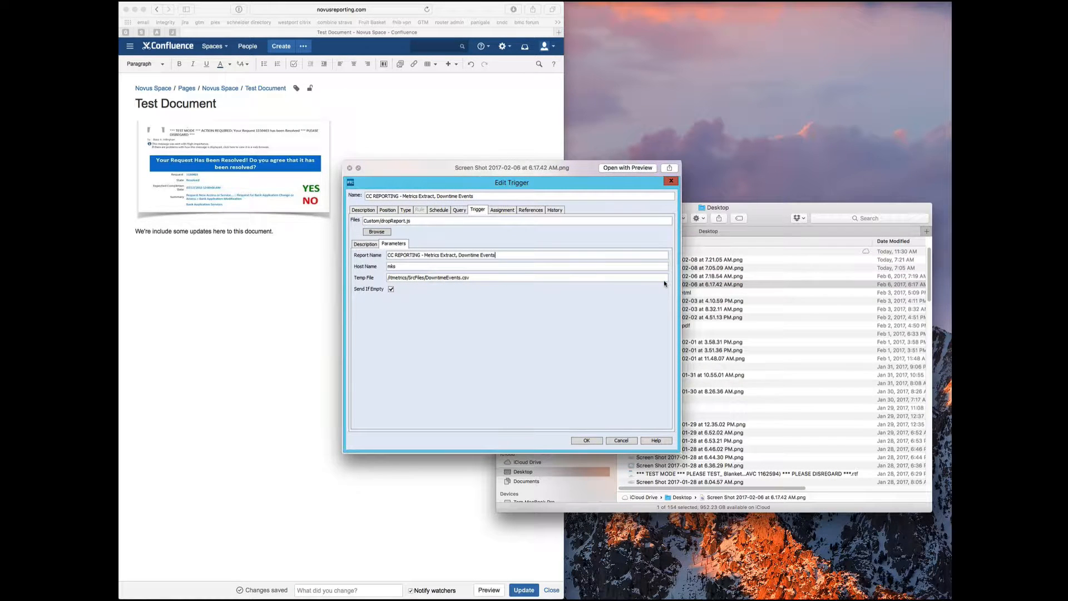
pyautogui.press('space')
pyautogui.press('Down')
pyautogui.press('Down')
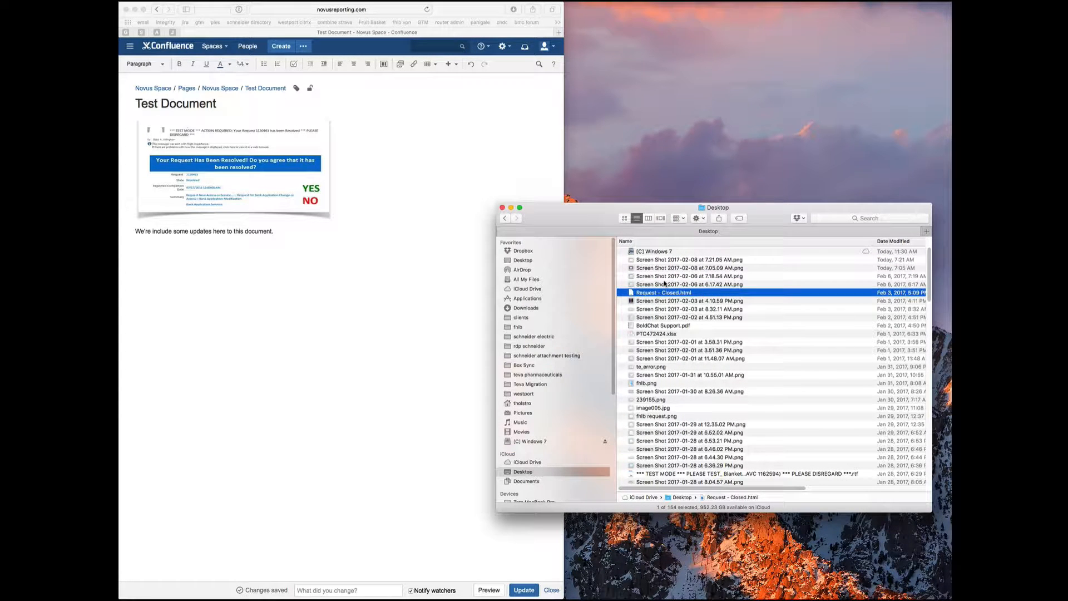
pyautogui.press('Up')
pyautogui.press('Up')
pyautogui.moveTo(663, 284); pyautogui.dragTo(244, 277)
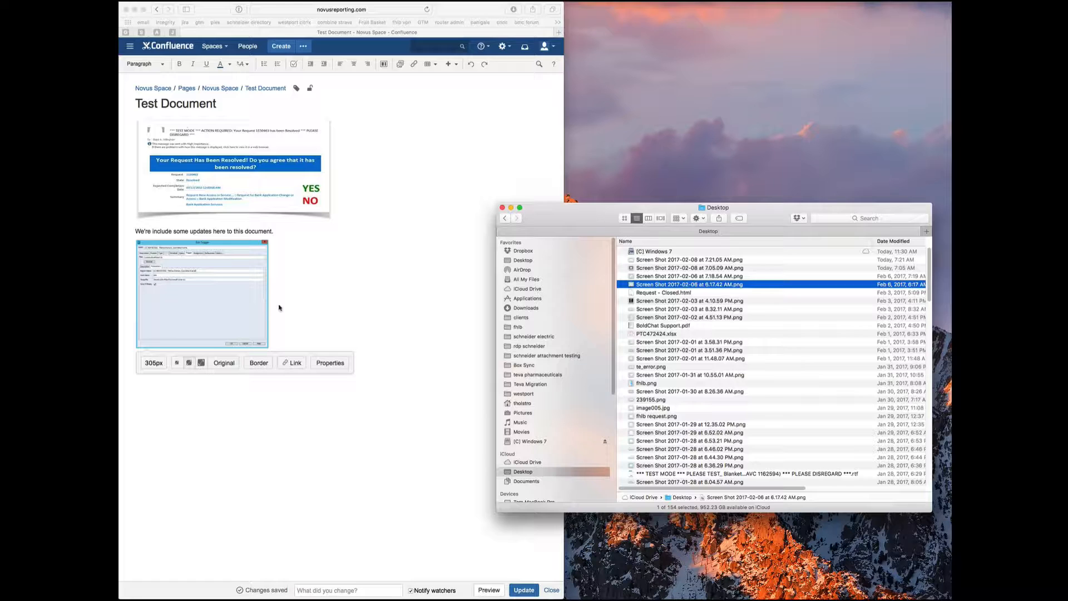
pyautogui.click(254, 342)
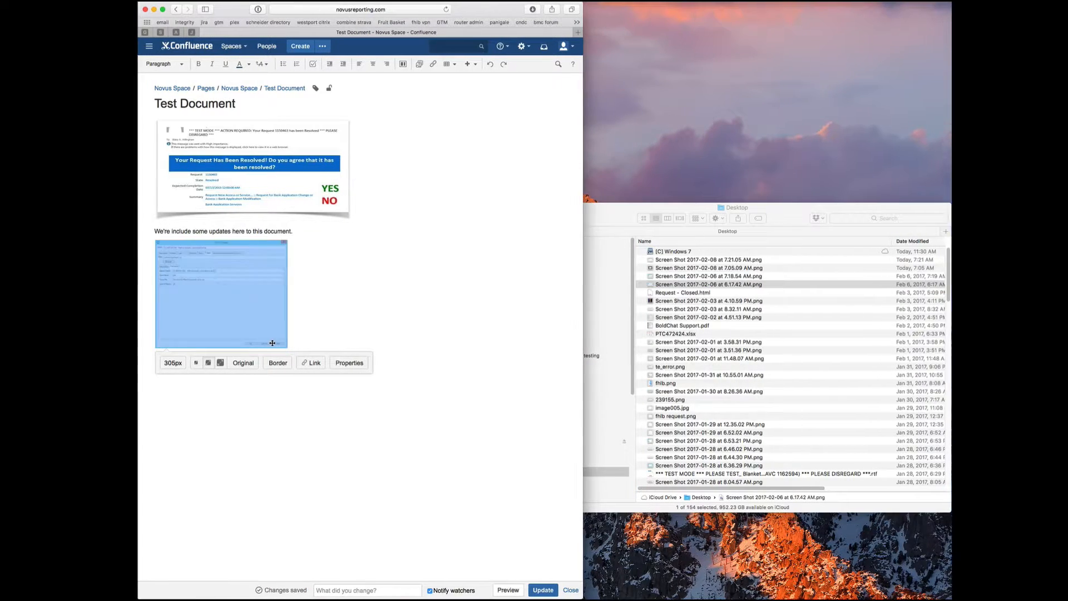
# - Move the Edit Trigger screenshot below the sentence and resize it from 305 to 500px wide
pyautogui.moveTo(283, 345); pyautogui.dragTo(330, 366)
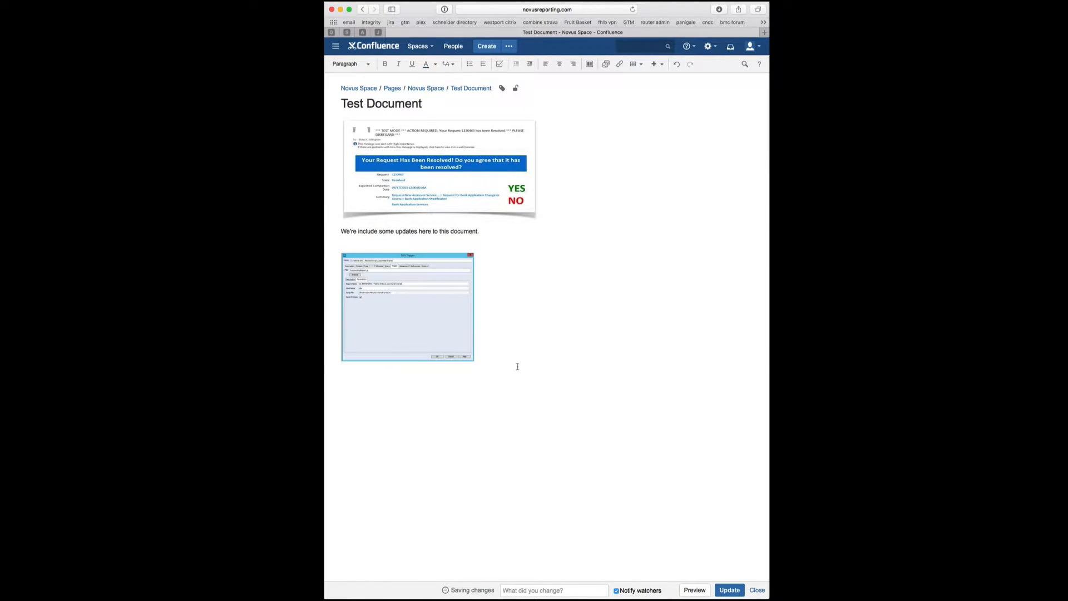
pyautogui.moveTo(459, 333); pyautogui.dragTo(459, 320)
pyautogui.moveTo(473, 360); pyautogui.dragTo(528, 383)
pyautogui.click(460, 319)
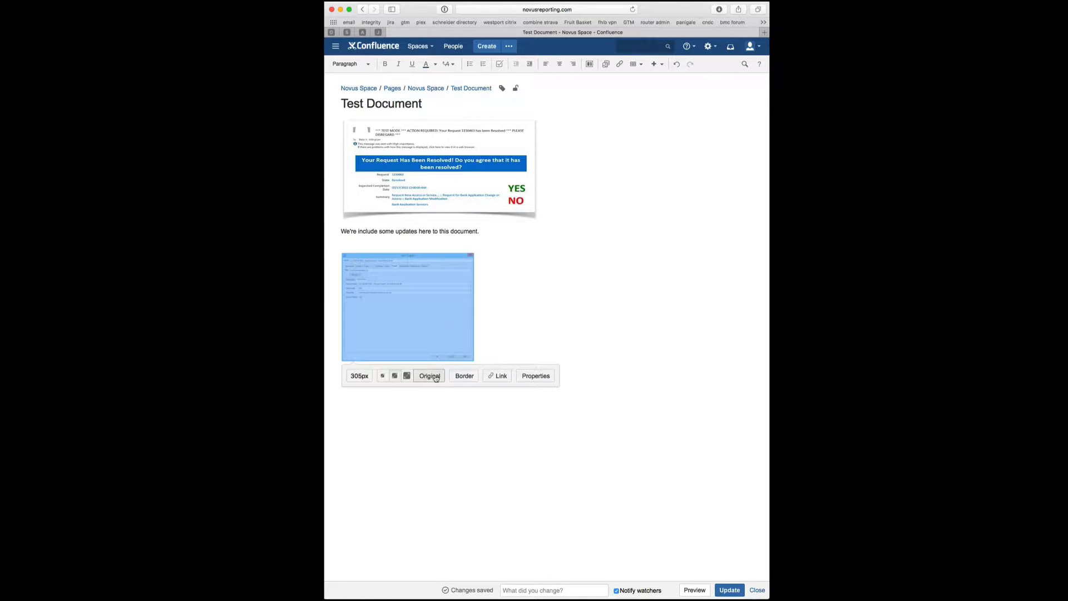
pyautogui.click(363, 376)
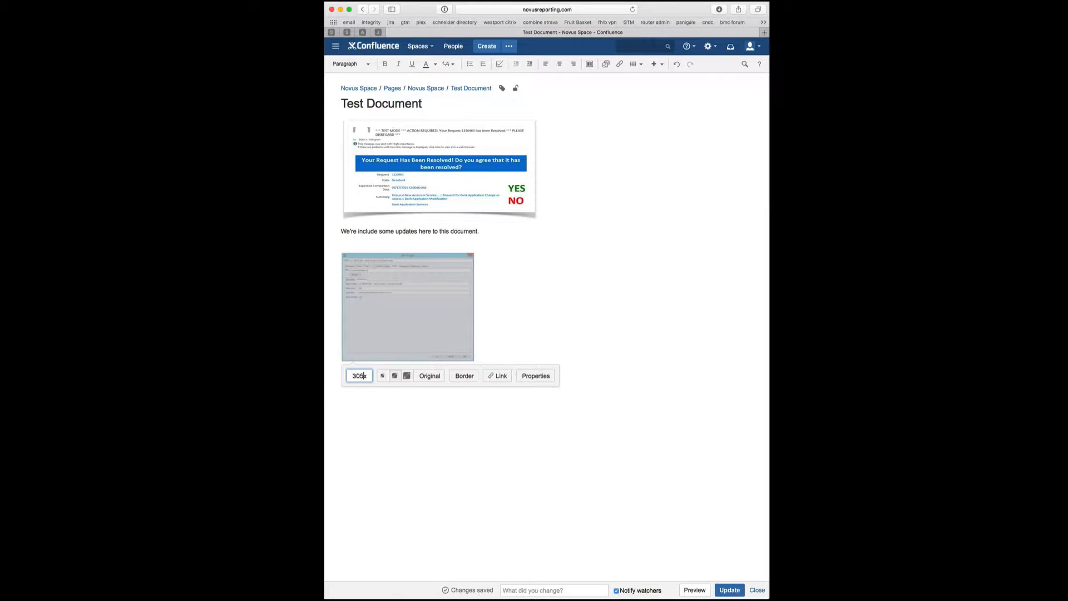
pyautogui.press('BackSpace')
pyautogui.press('BackSpace')
pyautogui.press('BackSpace')
pyautogui.write('500')
pyautogui.press('Return')
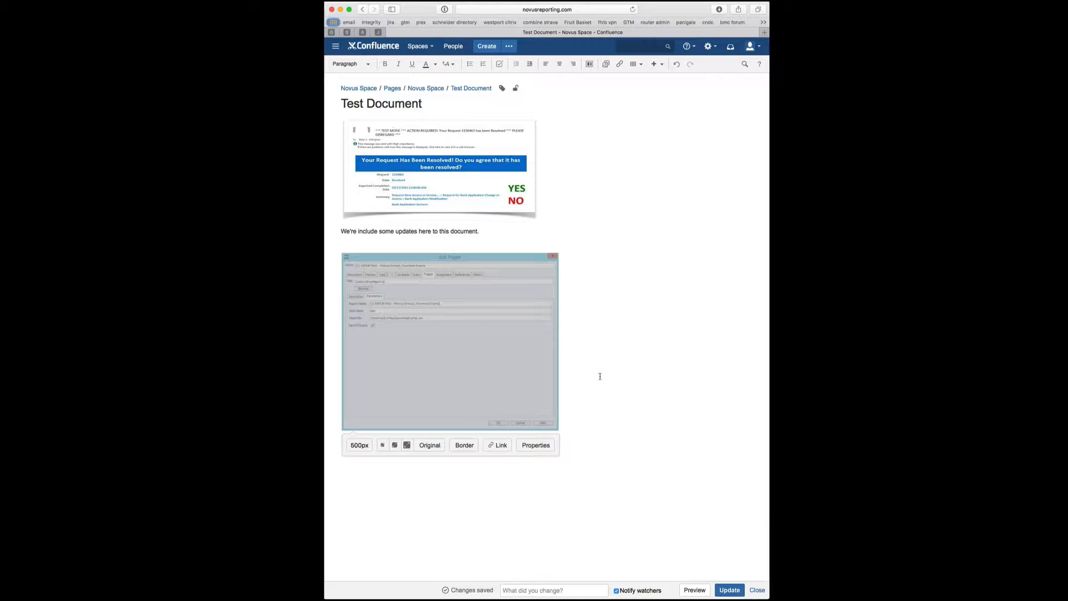
# - Add a border to the screenshot and delete the empty line above it
pyautogui.click(464, 445)
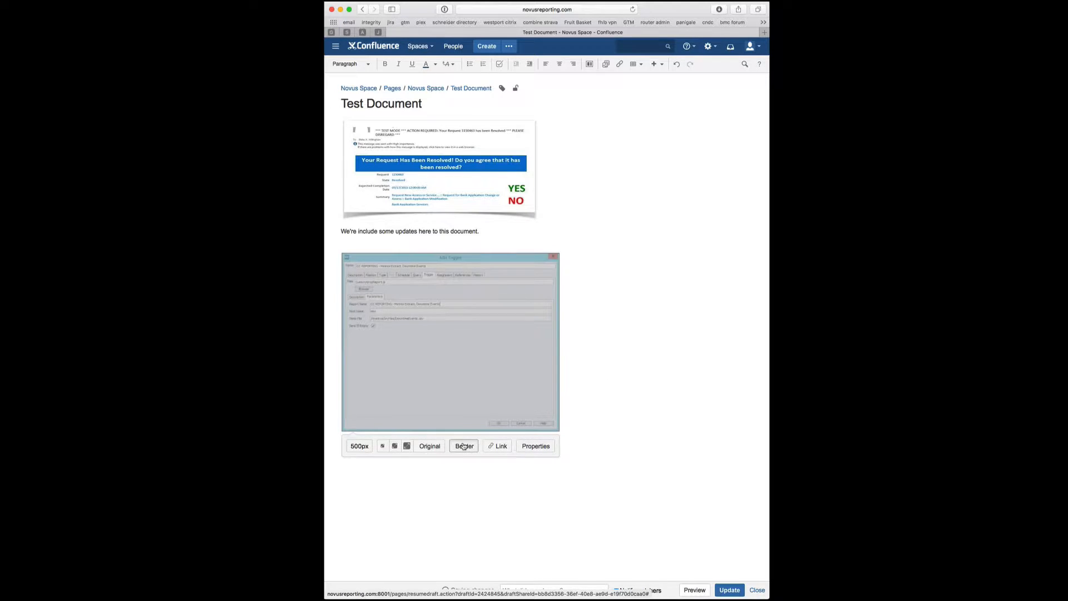
pyautogui.click(593, 416)
pyautogui.click(437, 243)
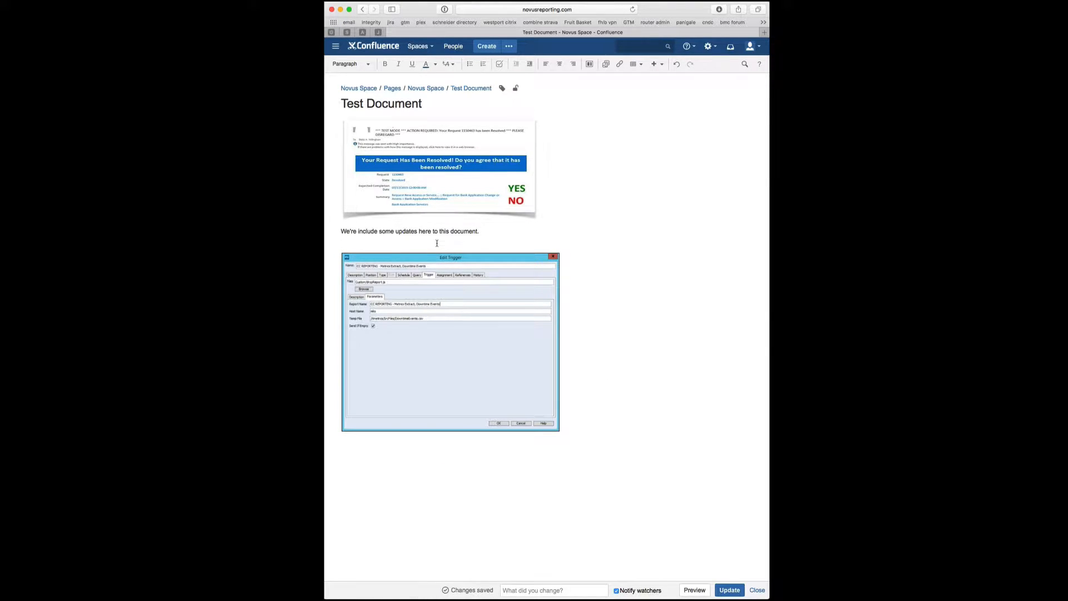
pyautogui.press('BackSpace')
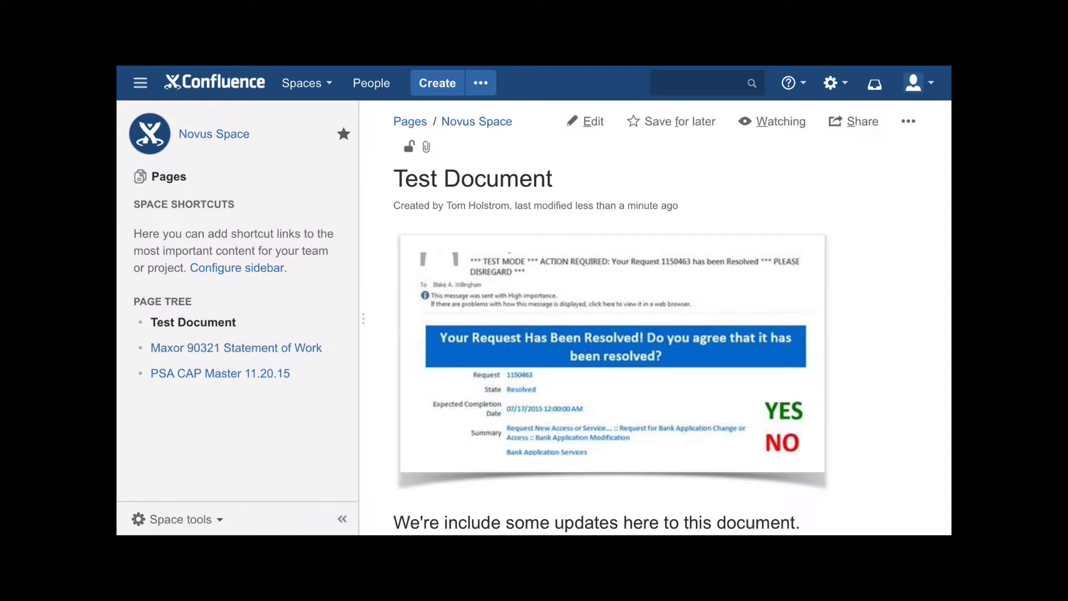
# - Scroll the published Test Document, open and close the Atlassian app list, and return to the top
pyautogui.scroll(-10, 655, 322)
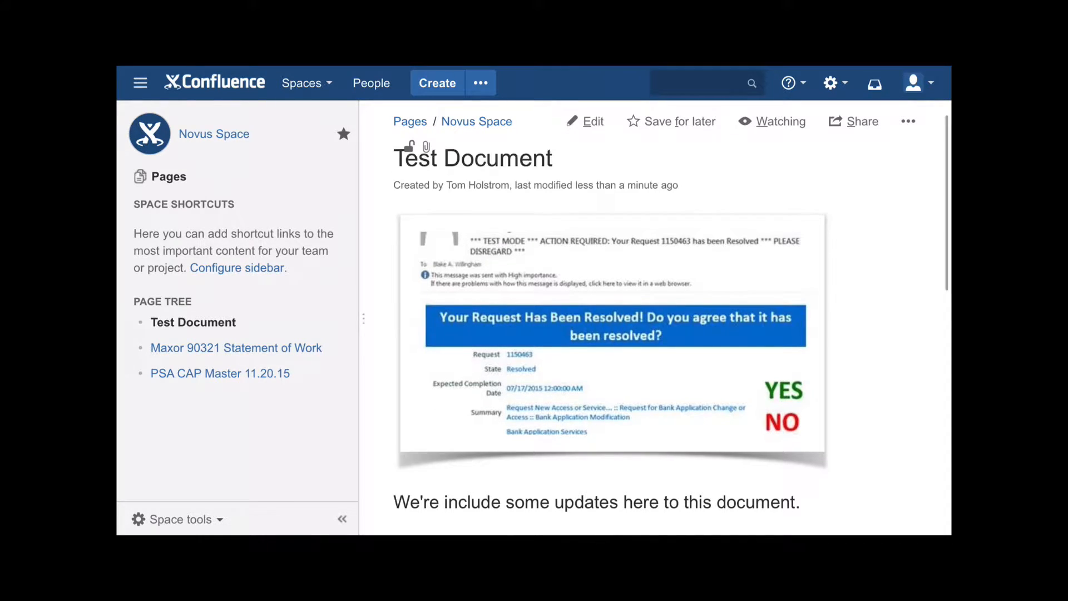
pyautogui.scroll(-4, 655, 317)
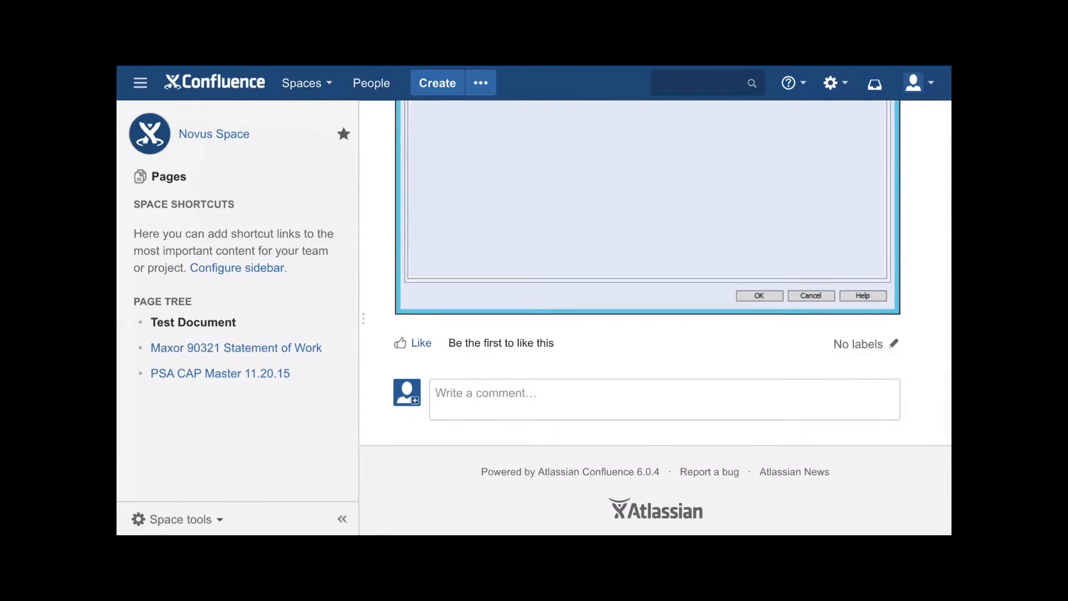
pyautogui.scroll(5, 654, 317)
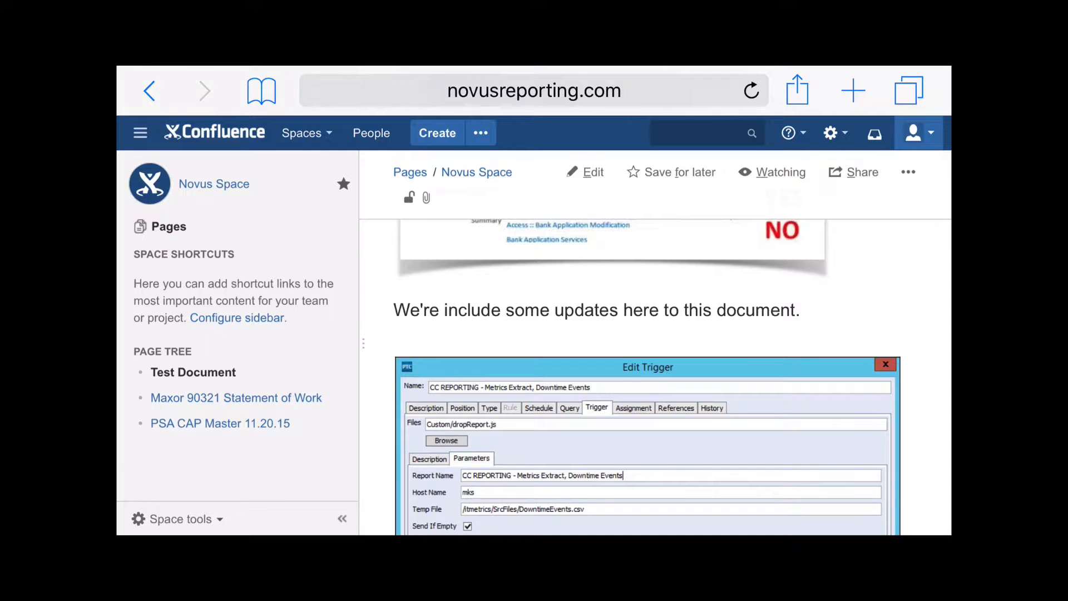
pyautogui.click(140, 132)
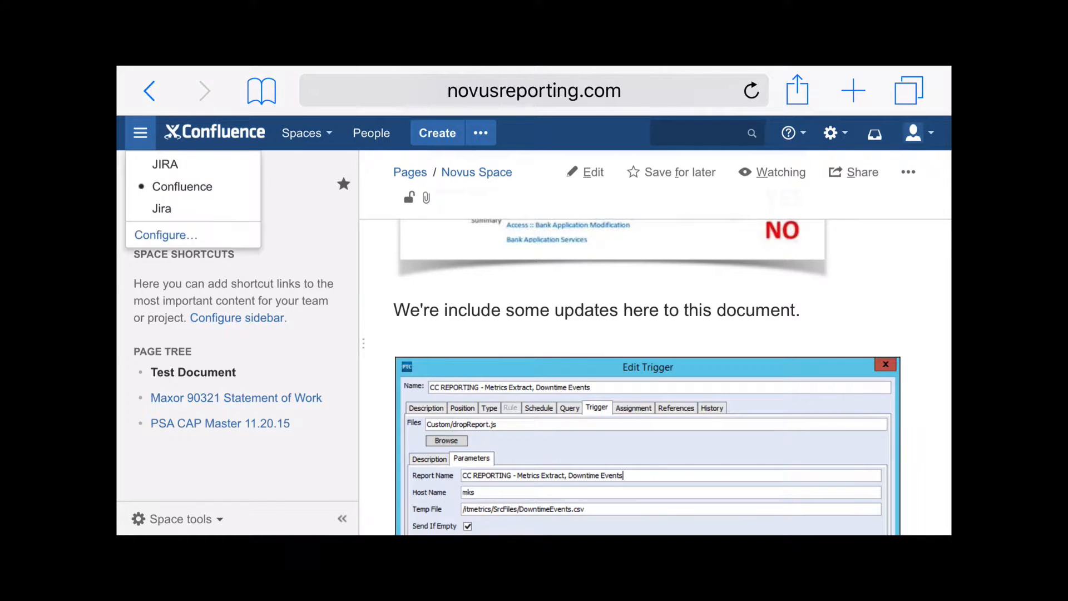
pyautogui.click(140, 133)
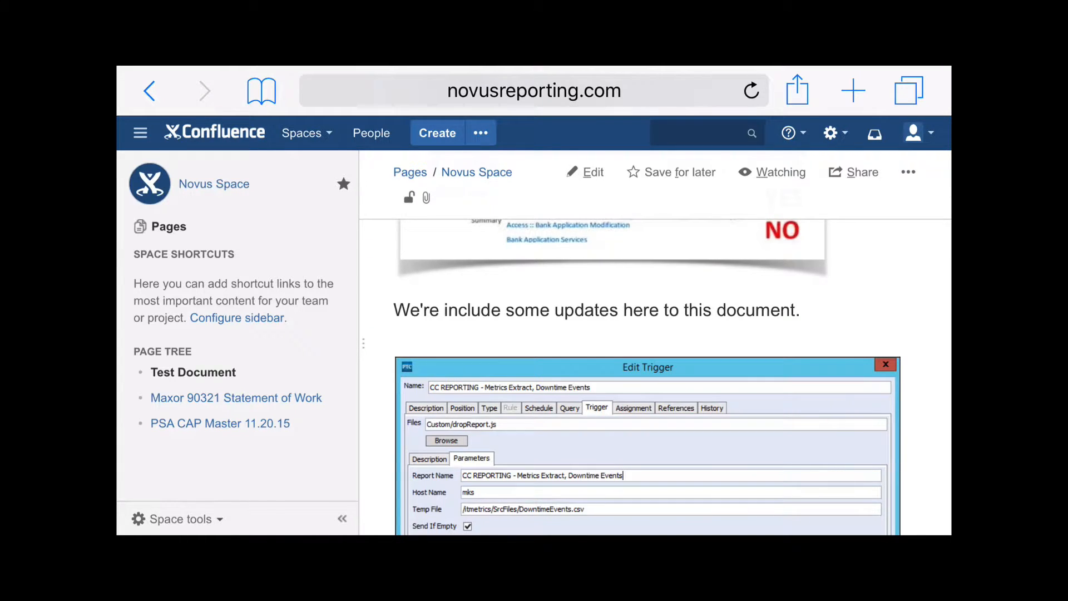
pyautogui.scroll(5, 654, 317)
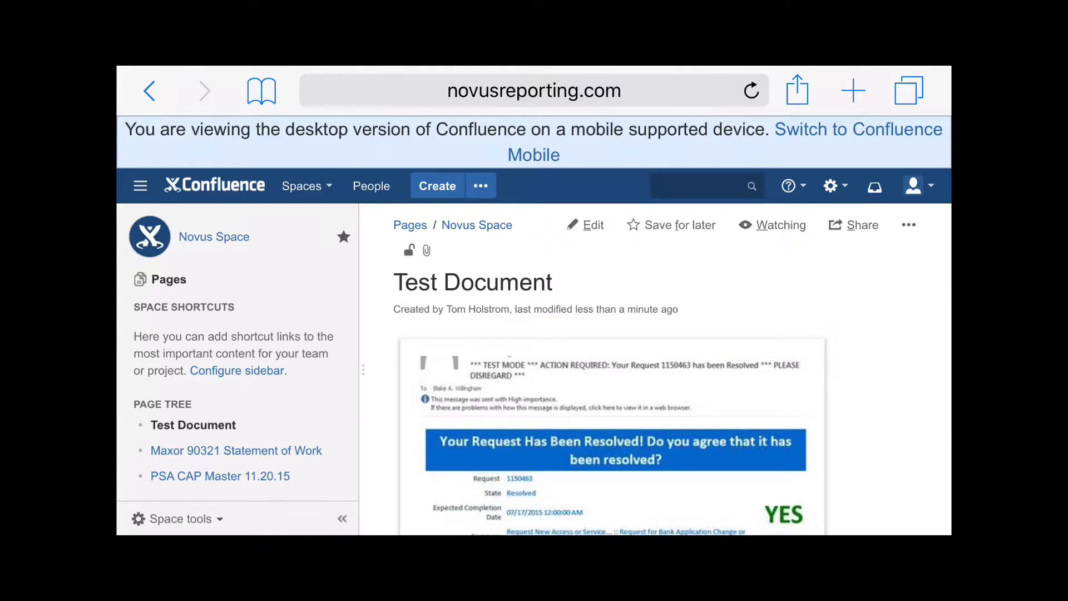
pyautogui.click(858, 130)
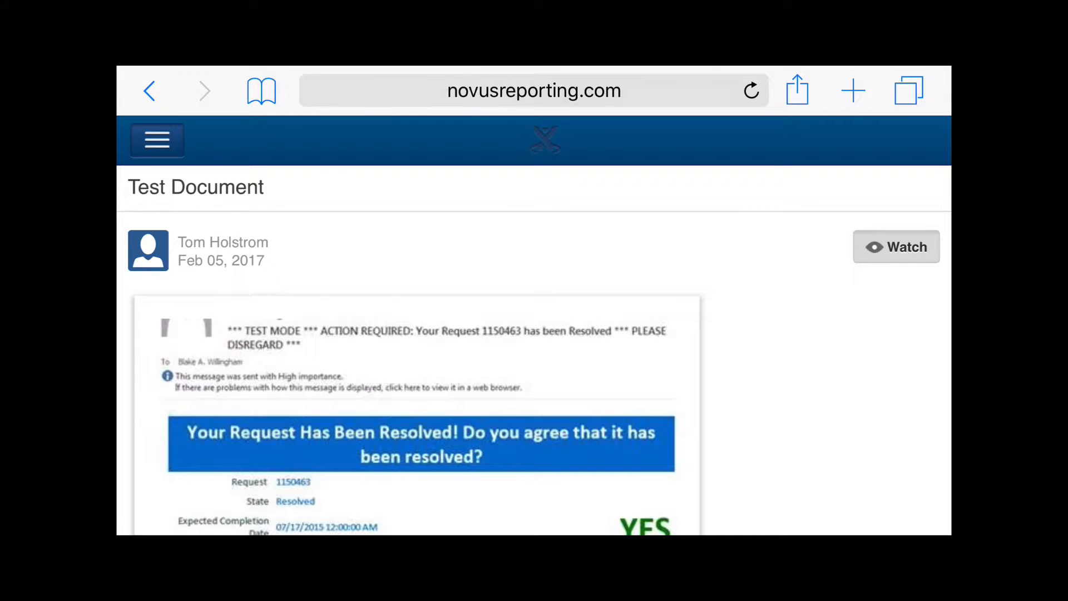
pyautogui.scroll(-15, 534, 300)
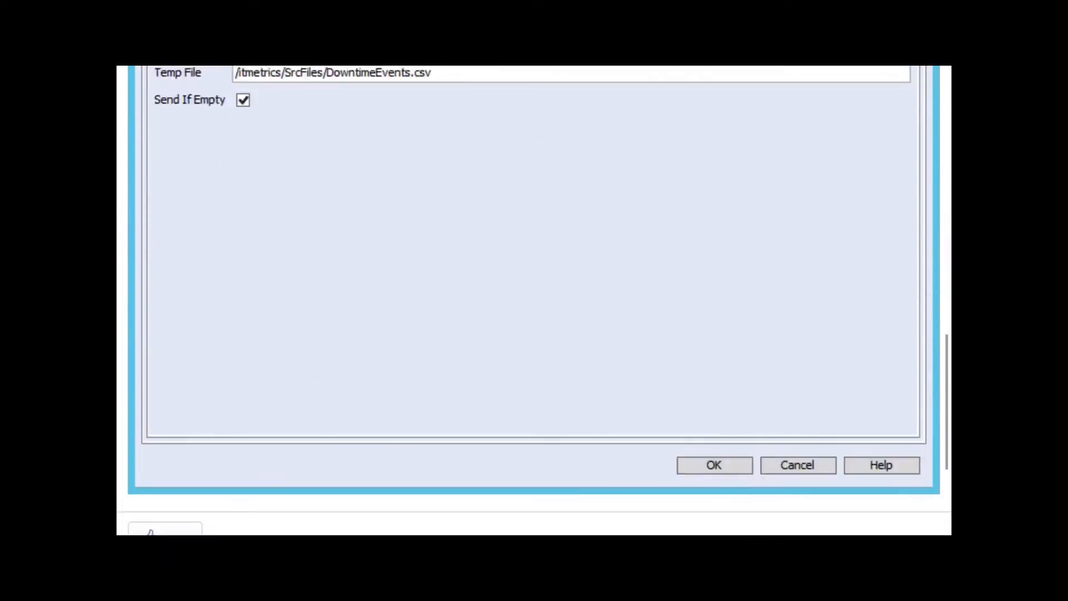
pyautogui.scroll(-4, 533, 300)
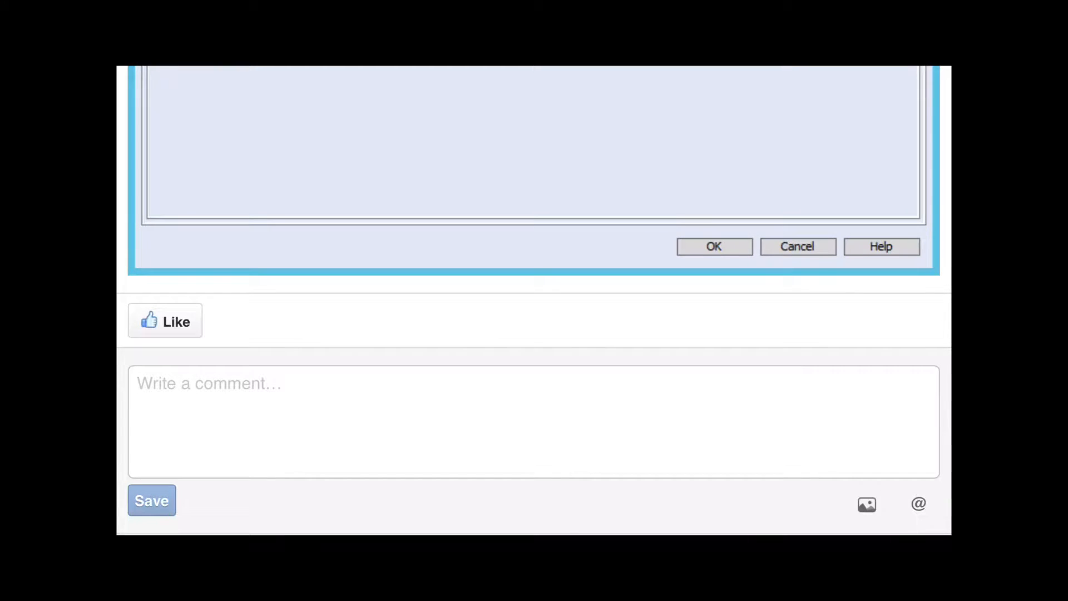
pyautogui.scroll(15, 534, 300)
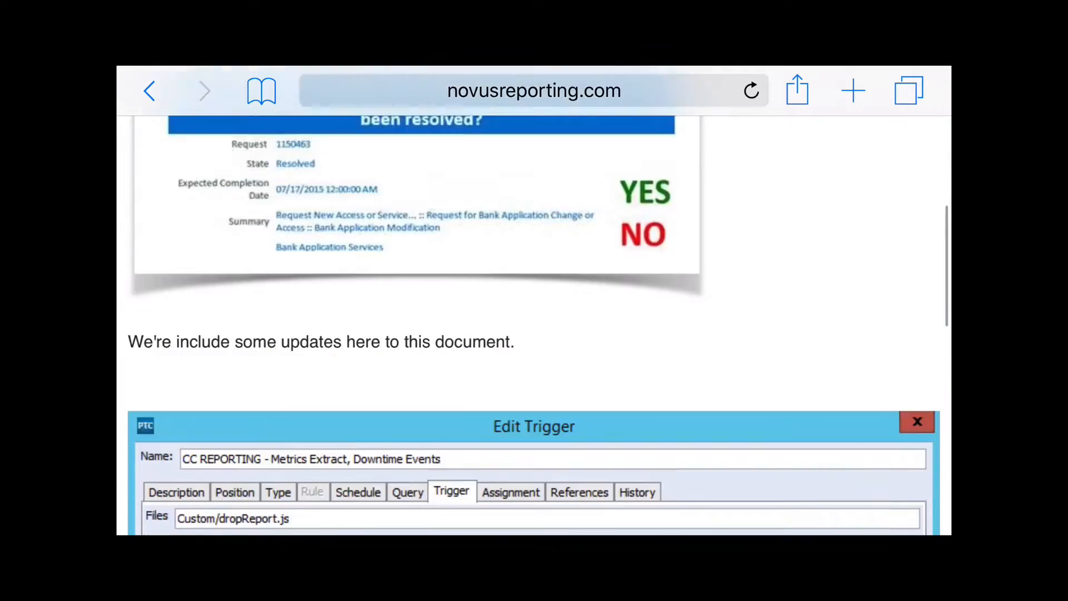
pyautogui.scroll(3, 534, 301)
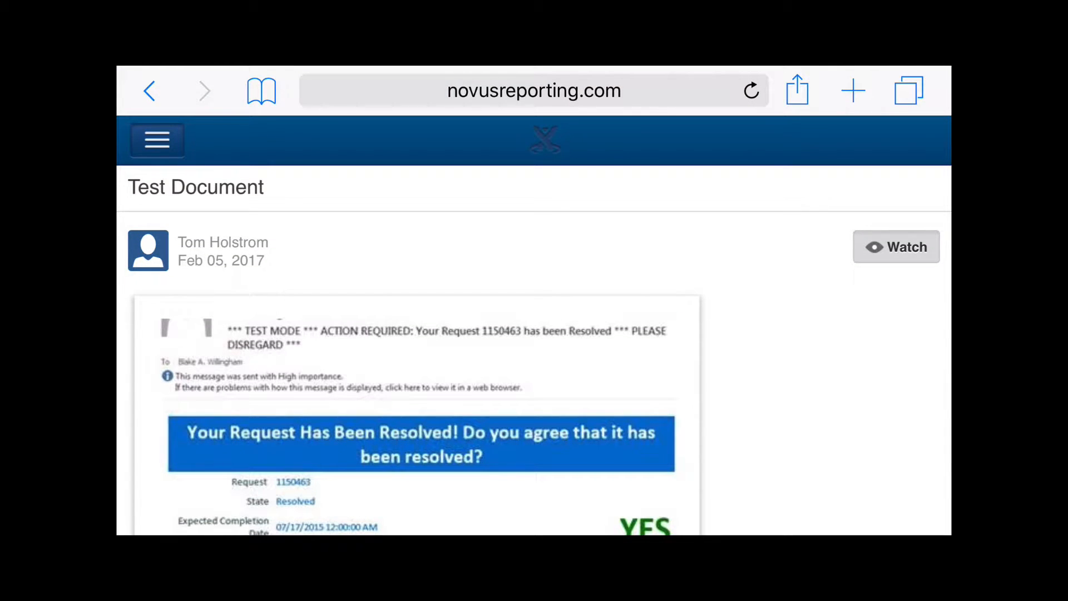
pyautogui.click(157, 140)
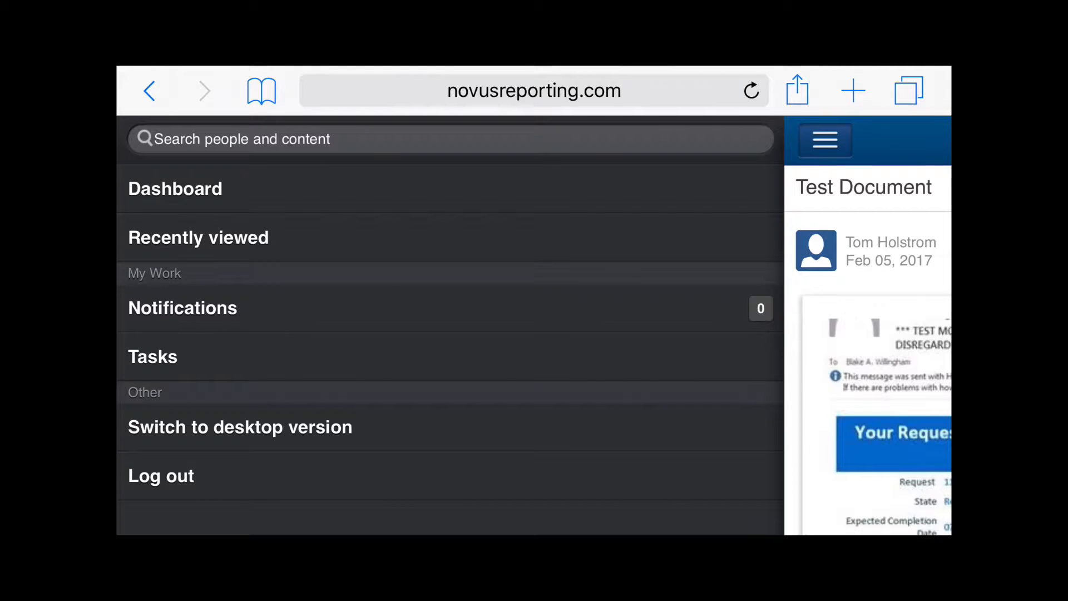
pyautogui.click(240, 427)
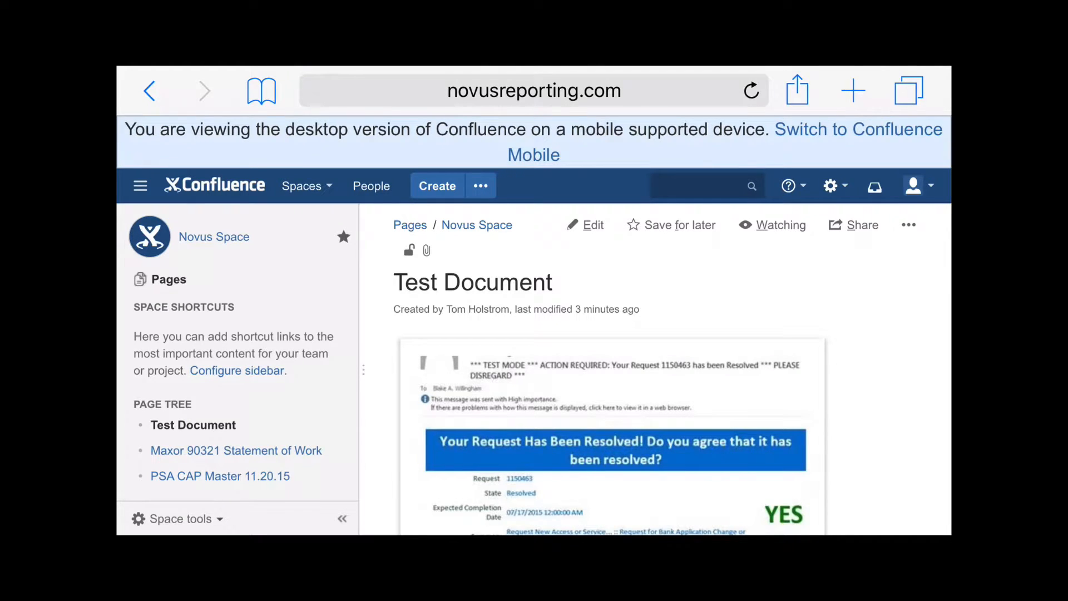
# - Switch the Test Document on the tablet into the editor with its Edit button
pyautogui.scroll(-1, 533, 333)
pyautogui.scroll(1, 534, 334)
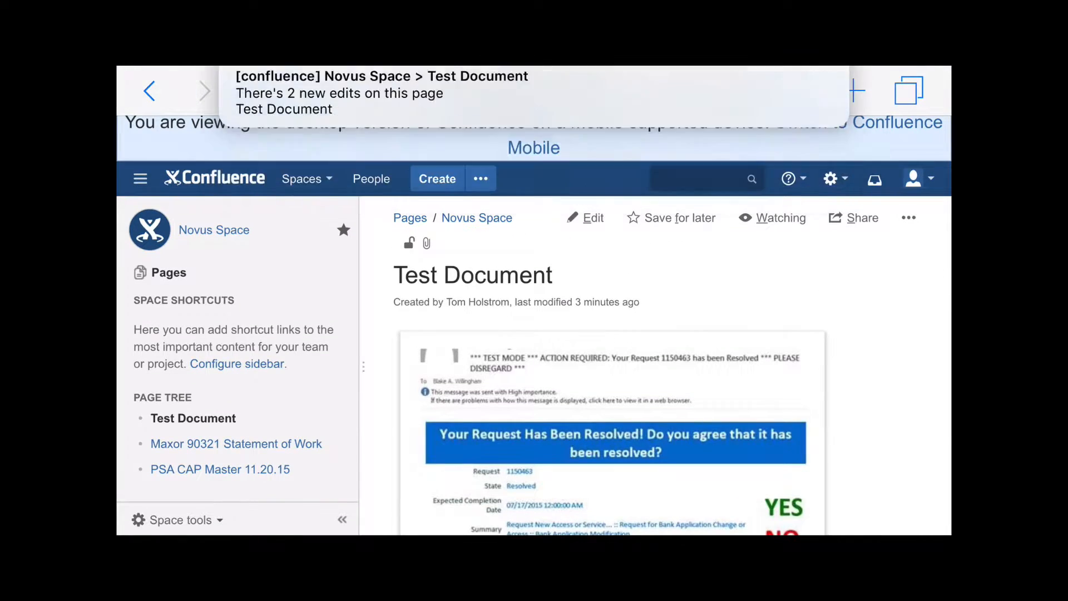
pyautogui.click(587, 217)
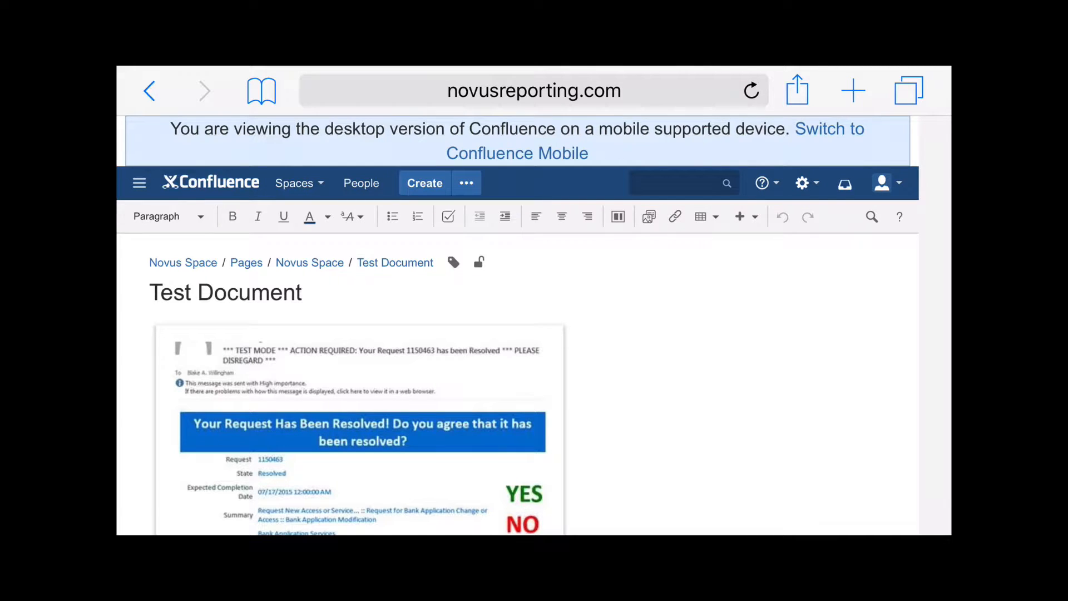
# - Type 'This is a test.' after the updates sentence and close the on-screen keyboard
pyautogui.scroll(-3, 517, 301)
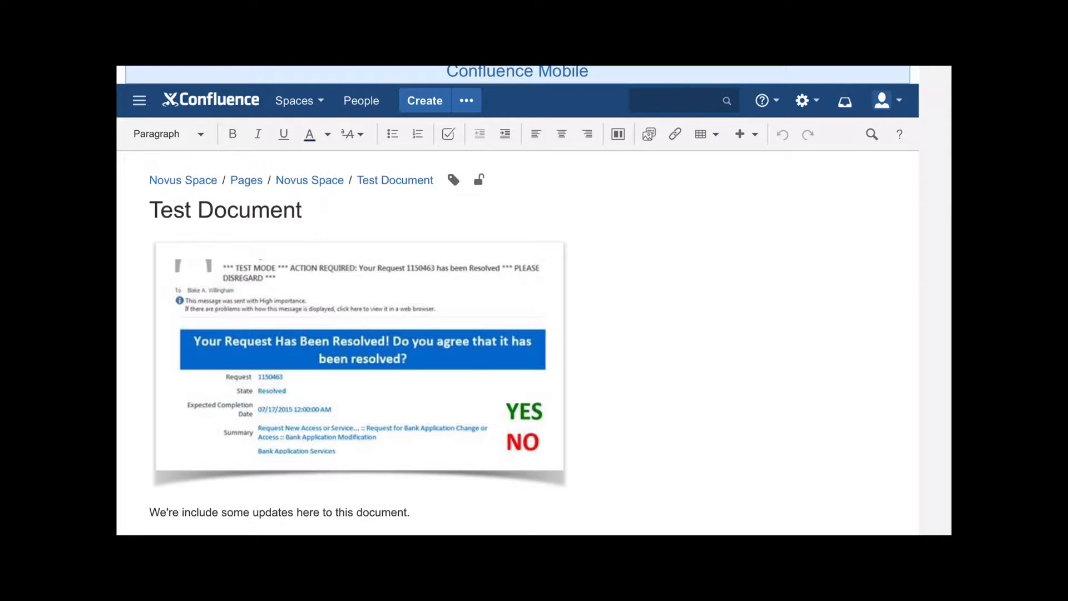
pyautogui.scroll(-1, 517, 300)
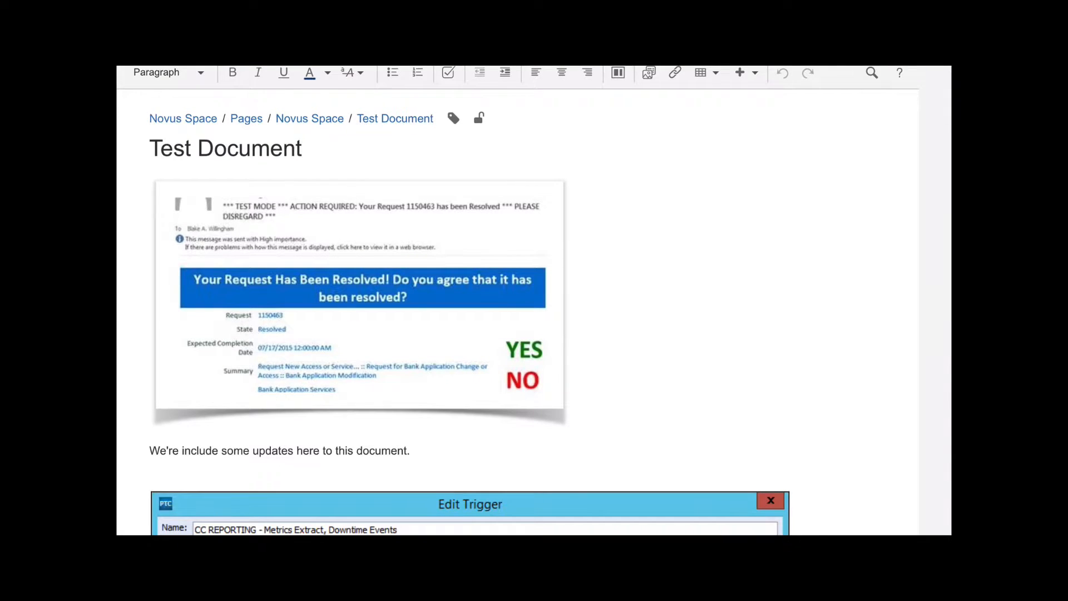
pyautogui.click(576, 303)
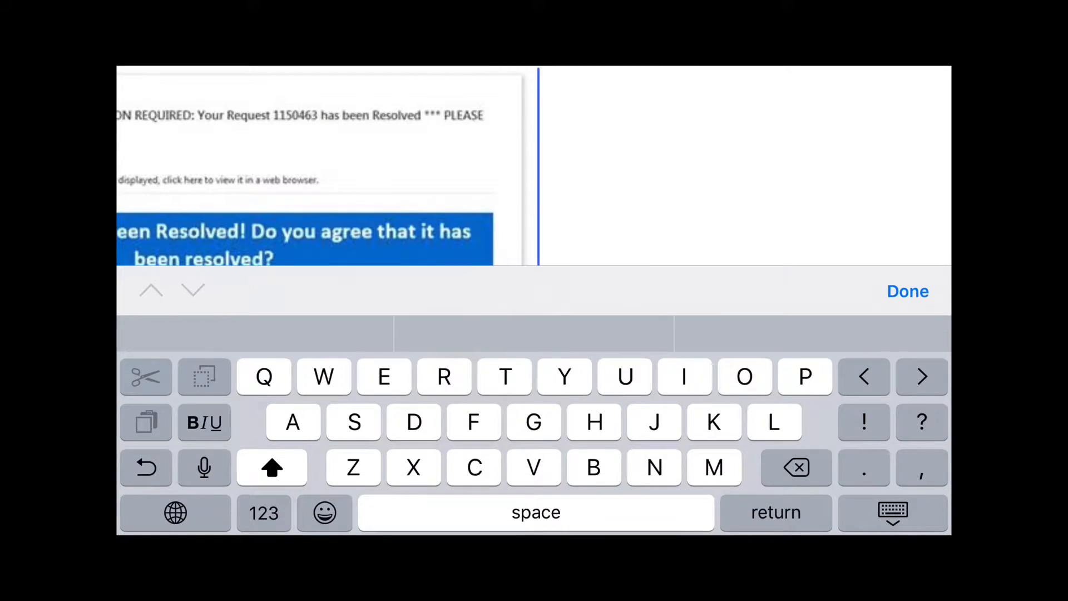
pyautogui.scroll(-4, 534, 166)
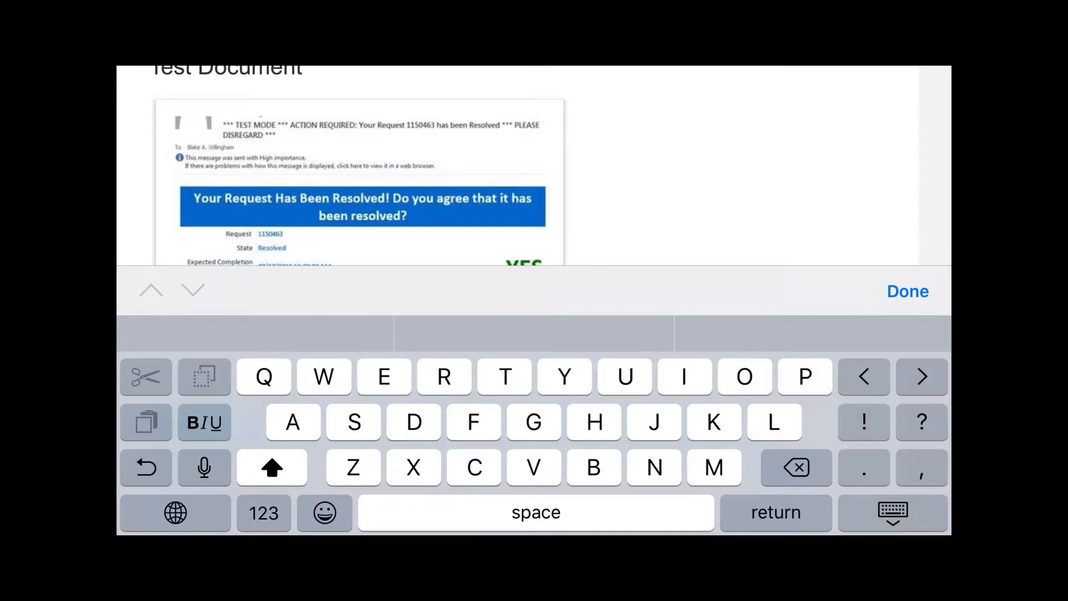
pyautogui.scroll(-10, 467, 166)
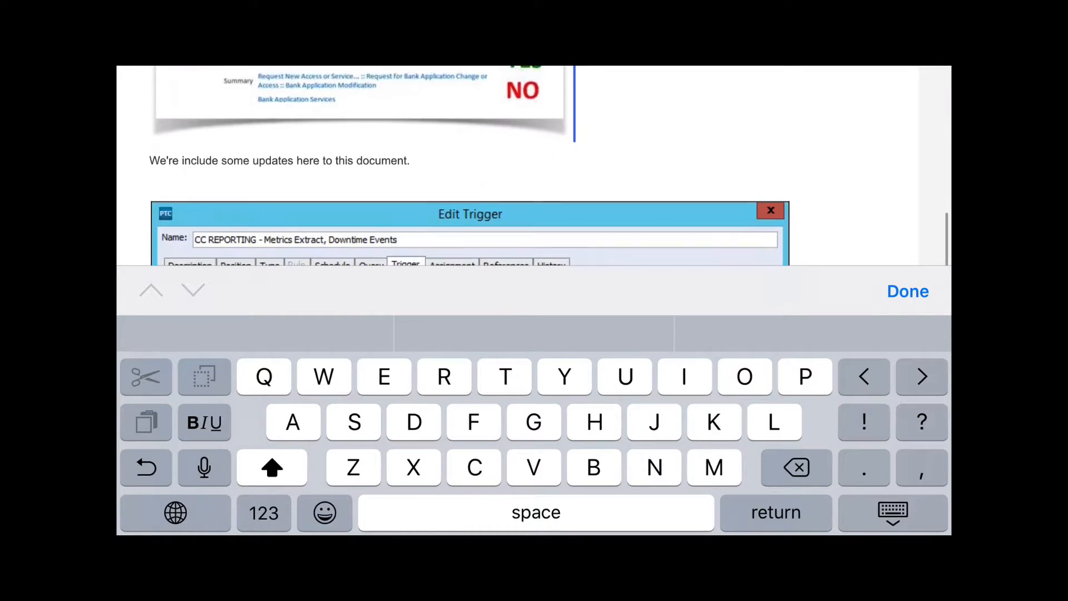
pyautogui.click(411, 149)
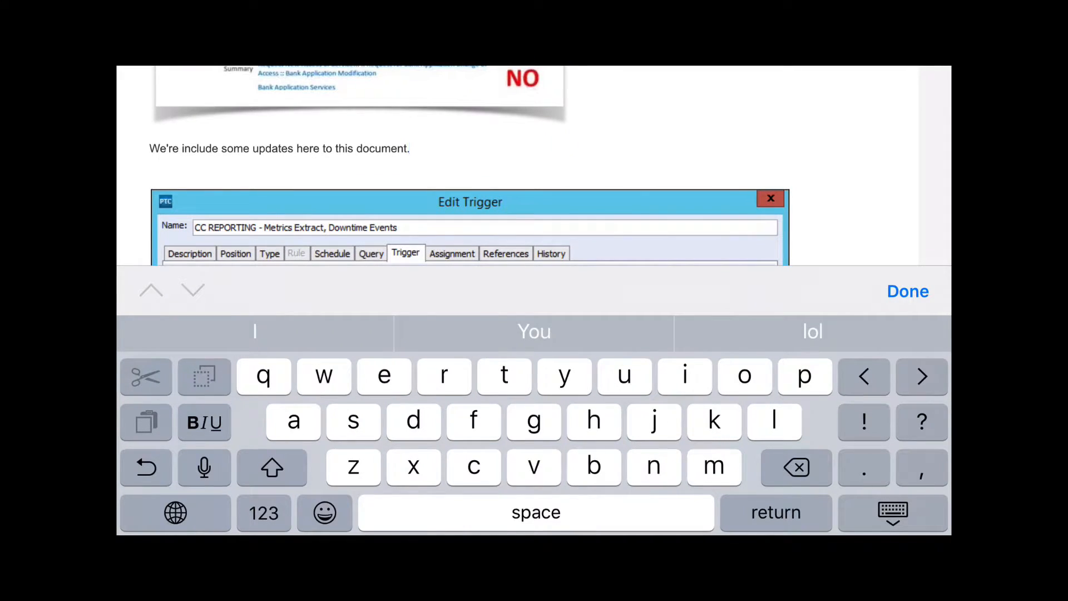
pyautogui.write('This is a ')
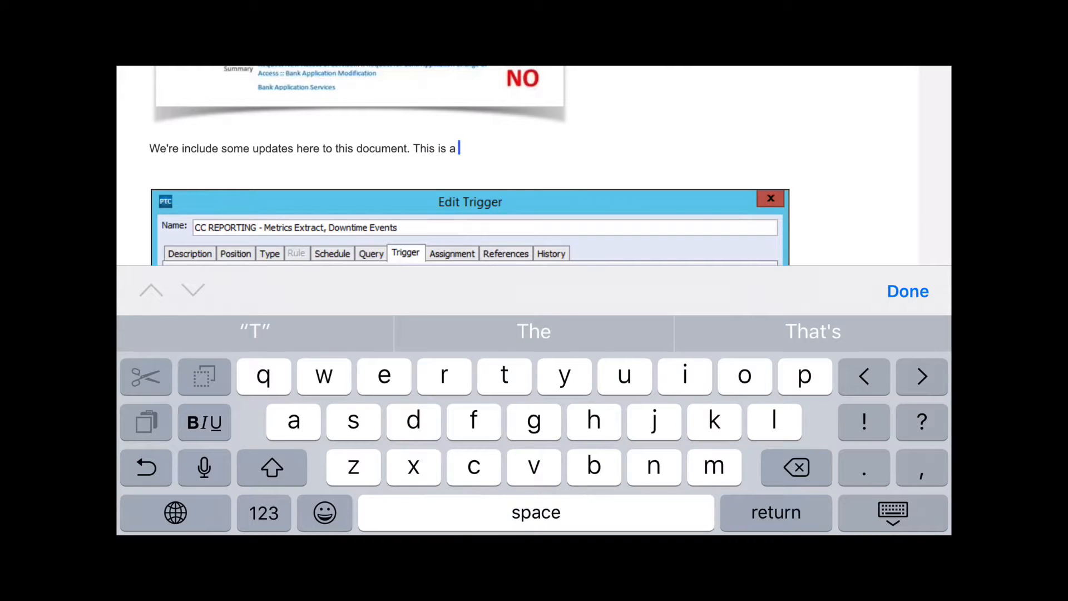
pyautogui.write('test.')
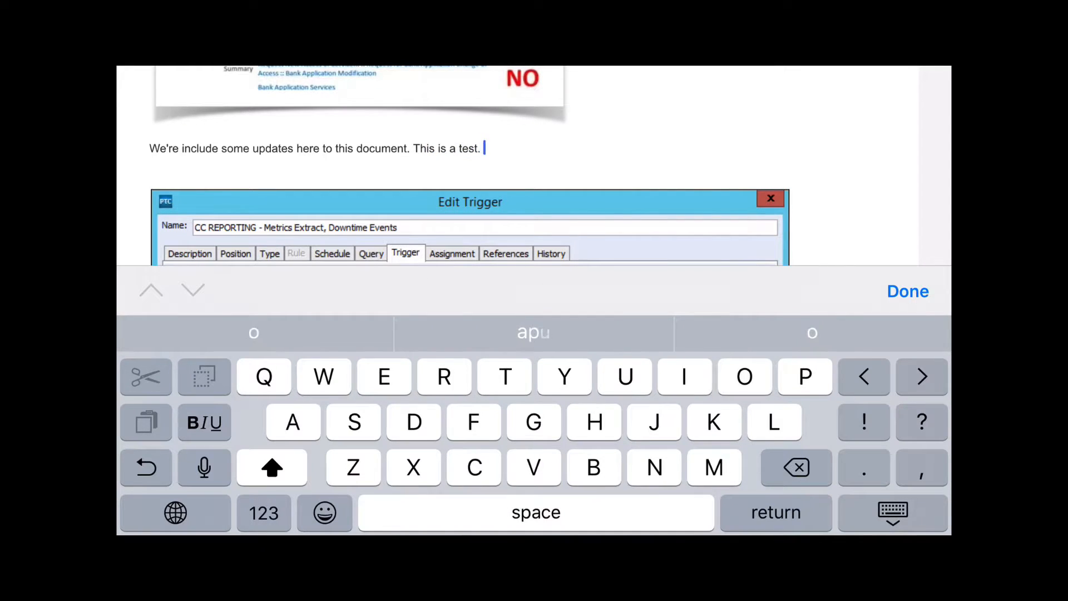
pyautogui.click(908, 291)
# - Publish the edited Test Document with Update
pyautogui.scroll(8, 534, 300)
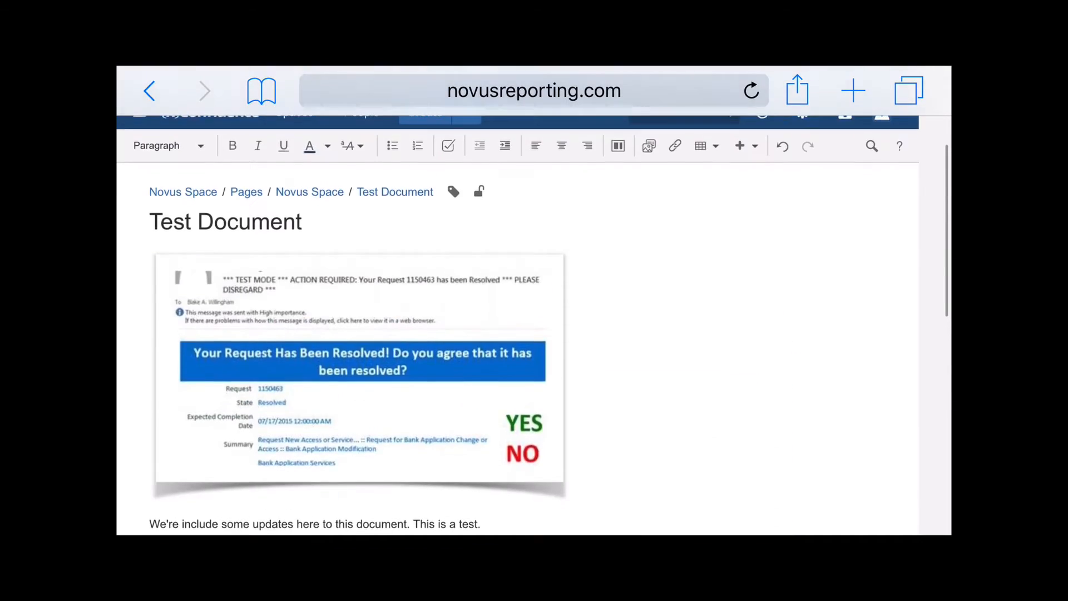
pyautogui.scroll(-10, 534, 300)
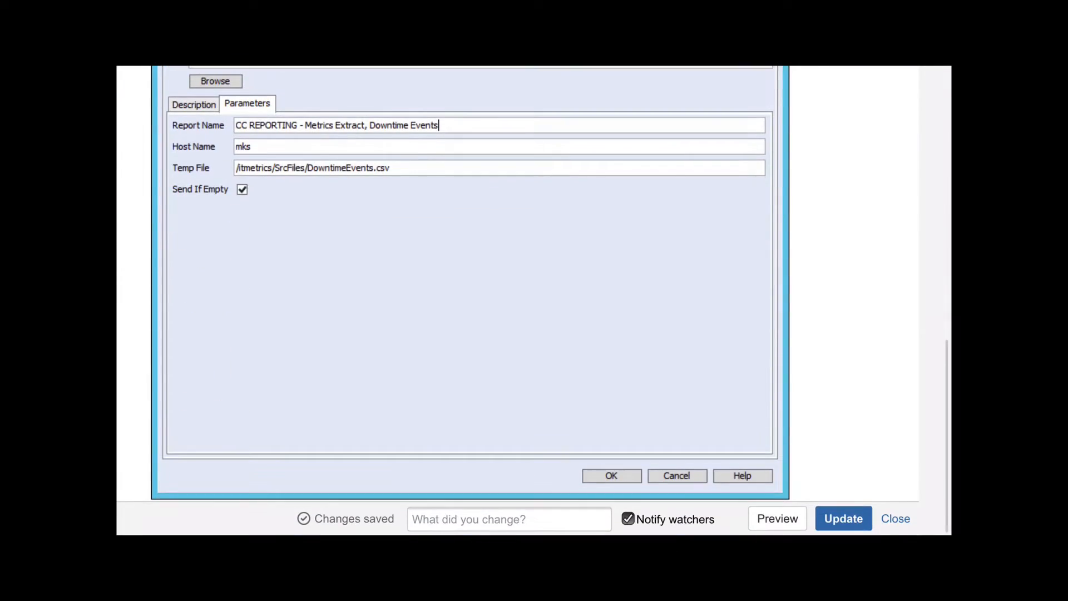
pyautogui.click(843, 518)
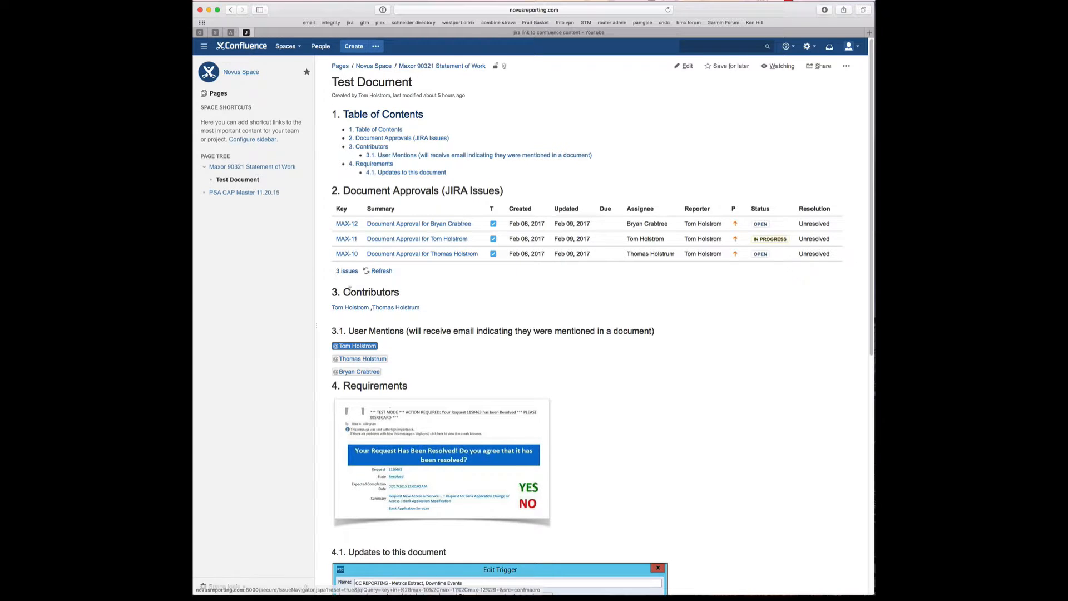
pyautogui.scroll(-2, 351, 291)
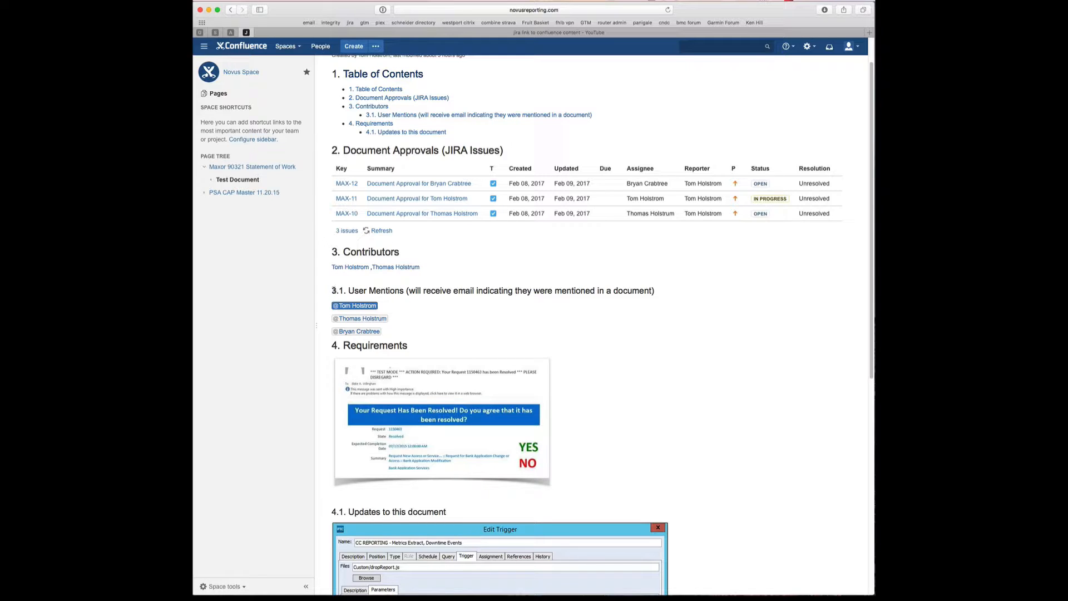
pyautogui.moveTo(334, 291); pyautogui.dragTo(345, 290)
pyautogui.scroll(-4, 362, 292)
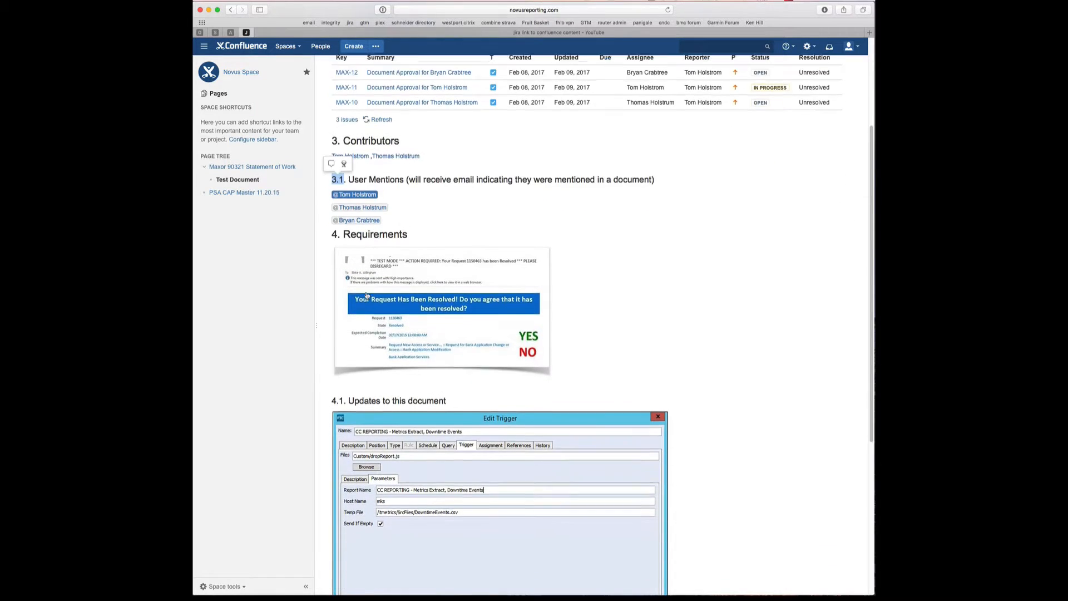
pyautogui.click(418, 200)
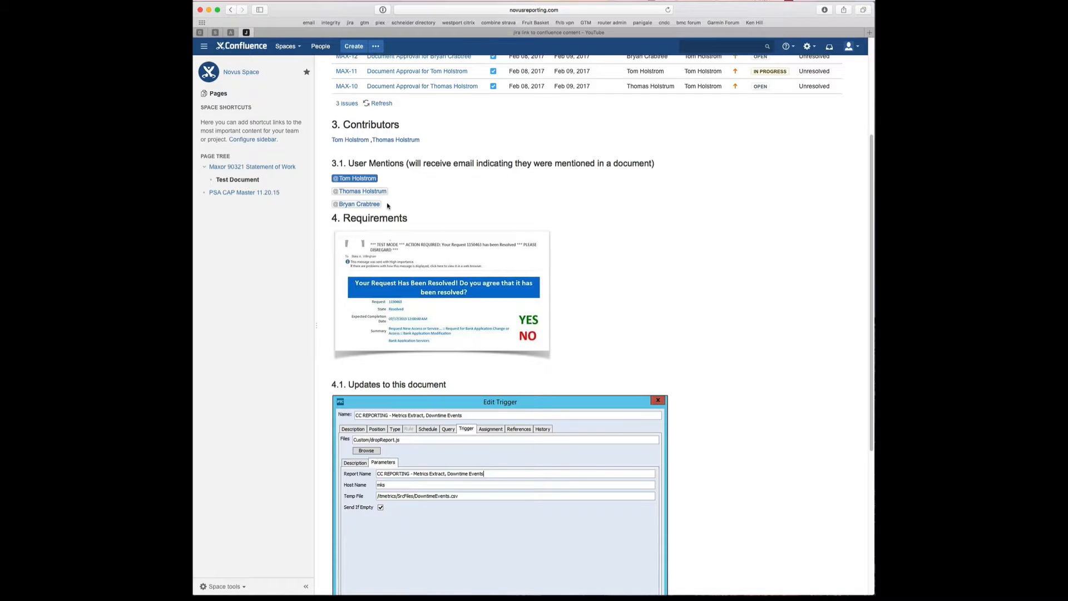
pyautogui.scroll(-5, 388, 206)
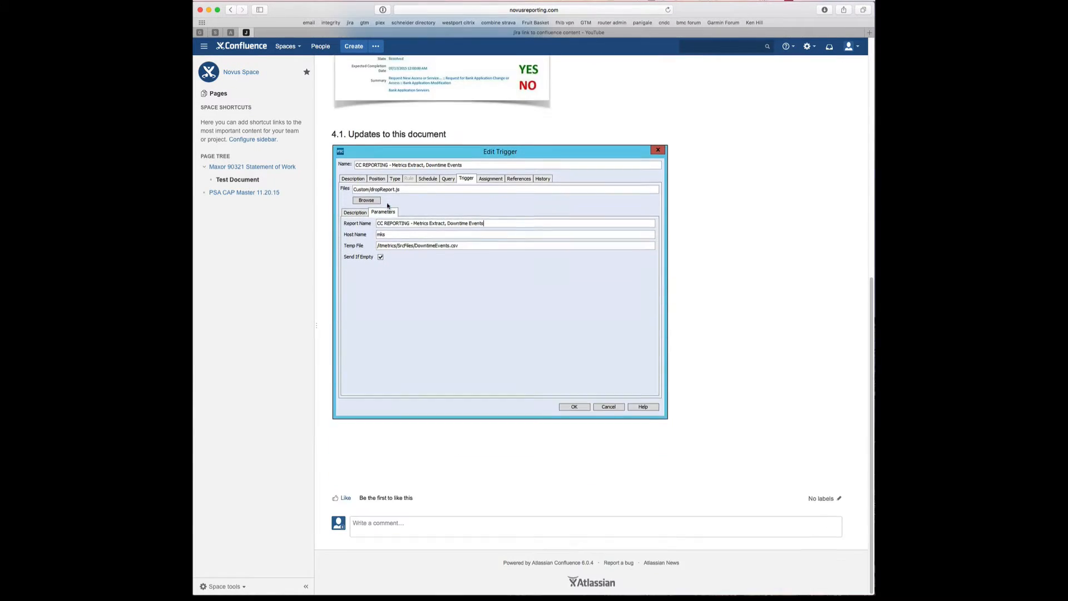
pyautogui.scroll(3, 387, 206)
pyautogui.scroll(5, 388, 206)
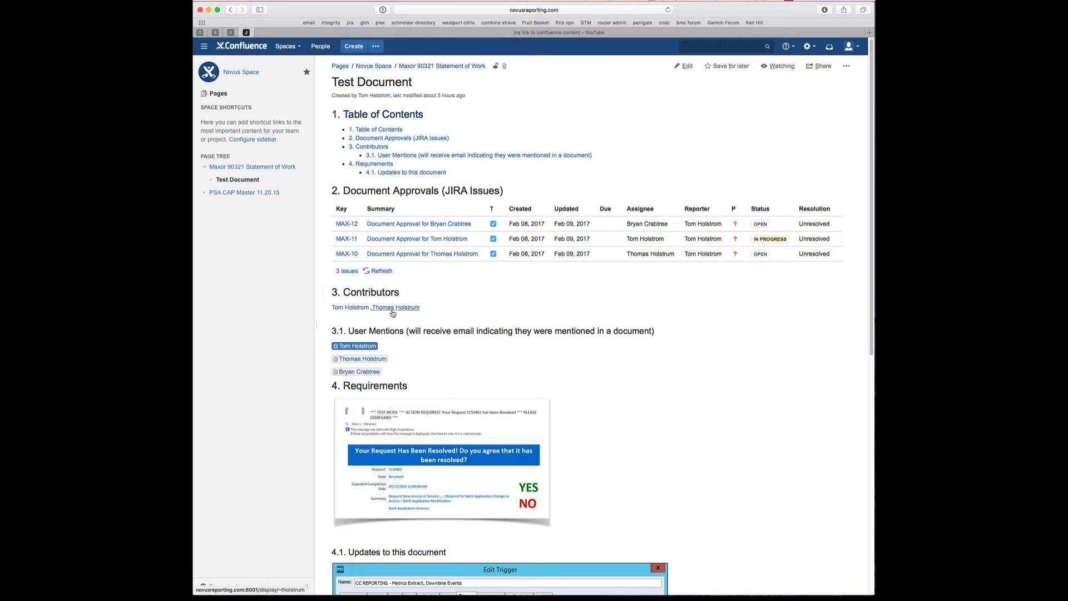
# - Scroll through the Test Document, then reopen it in the editor with the top-right Edit button
pyautogui.scroll(-4, 397, 278)
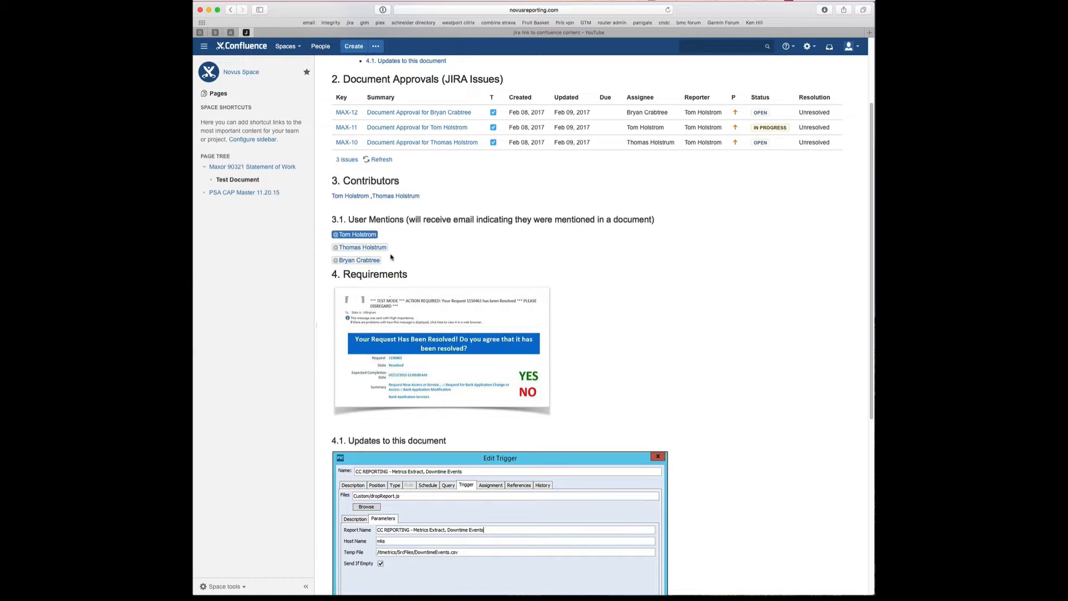
pyautogui.scroll(-4, 371, 268)
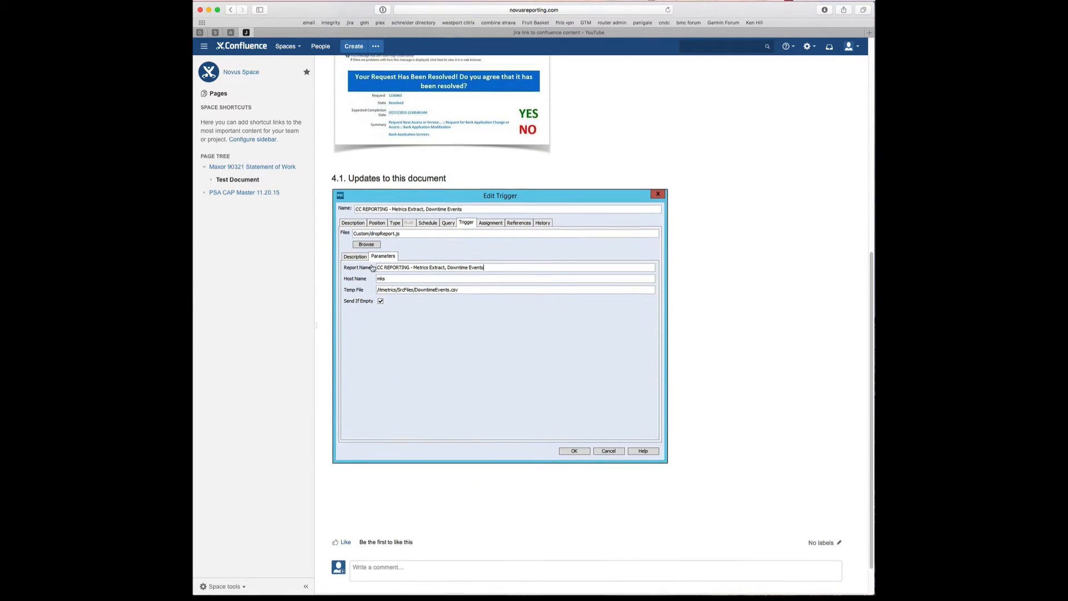
pyautogui.scroll(6, 363, 241)
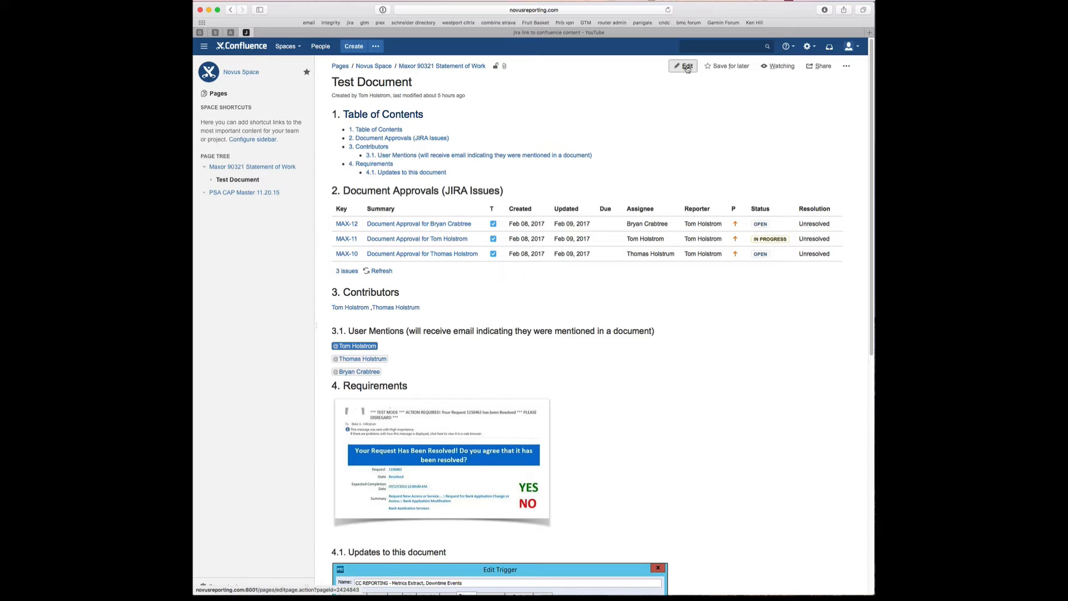
pyautogui.click(687, 67)
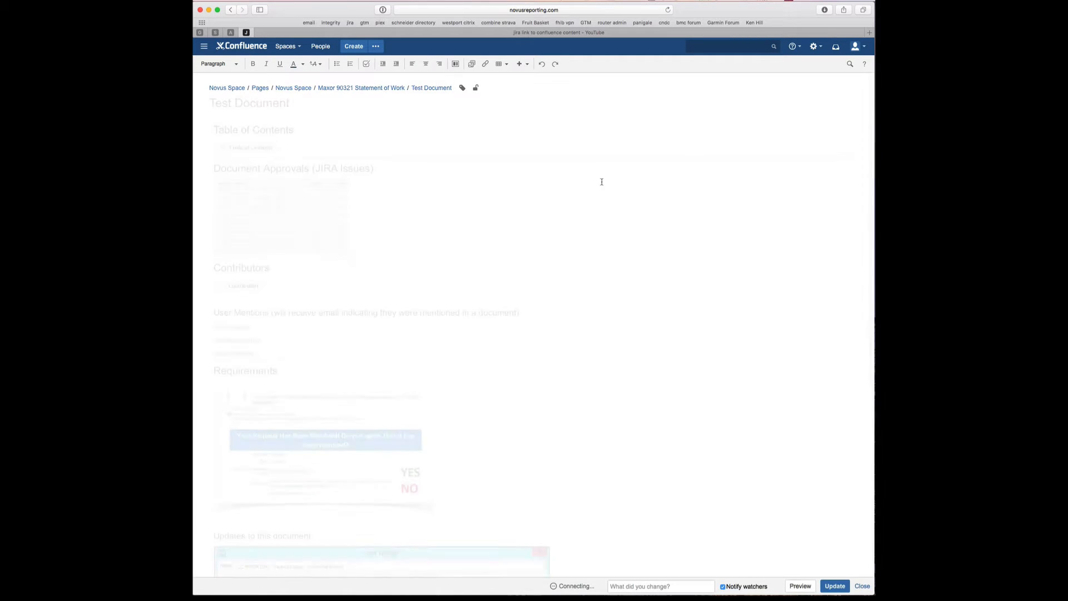
# - Delete the old JIRA issues macro from Document Approvals and bring up the Insert more content list
pyautogui.click(320, 203)
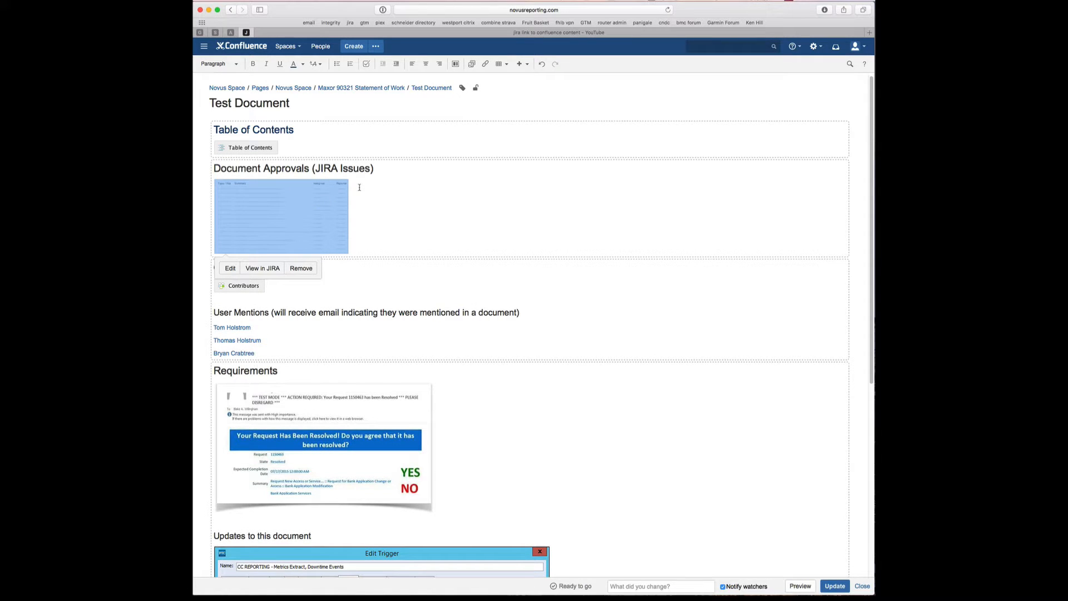
pyautogui.press('BackSpace')
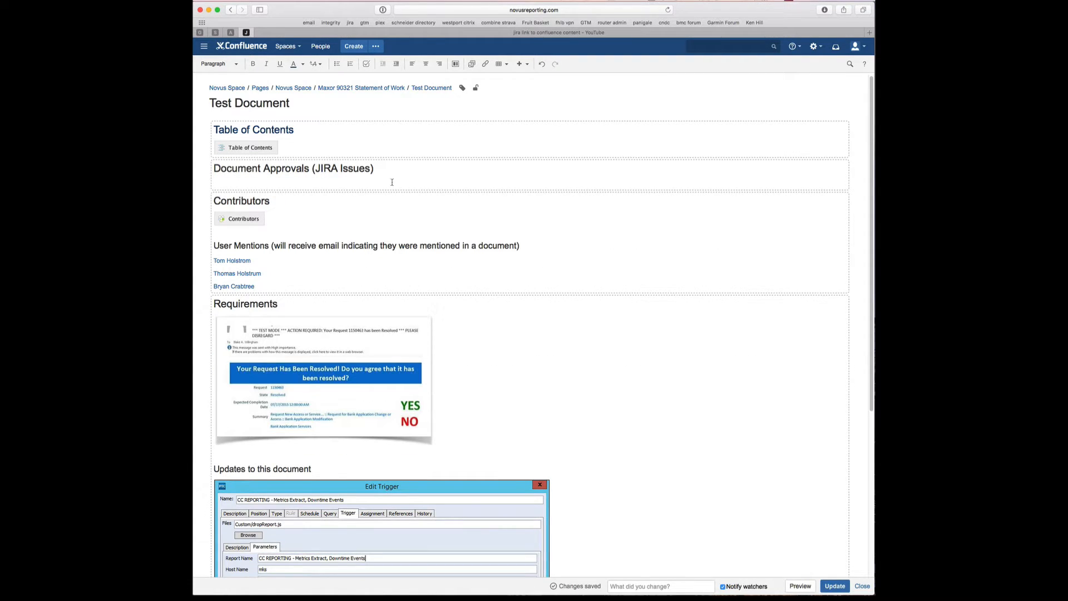
pyautogui.click(528, 66)
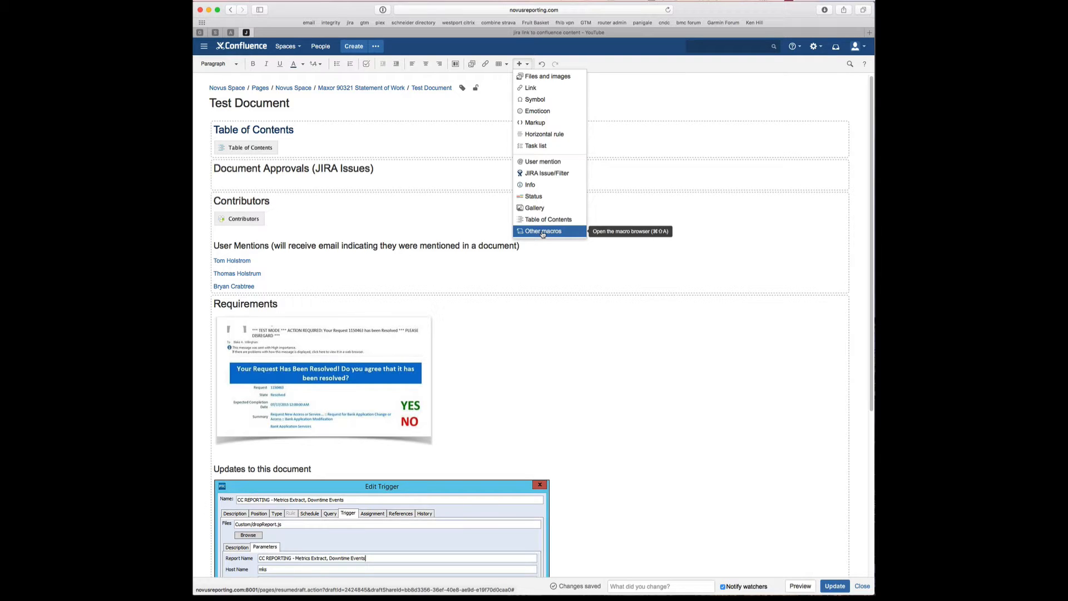
# - Insert a JIRA Issue/Filter table from the search max-10,max-11,max-12 into Document Approvals
pyautogui.click(541, 174)
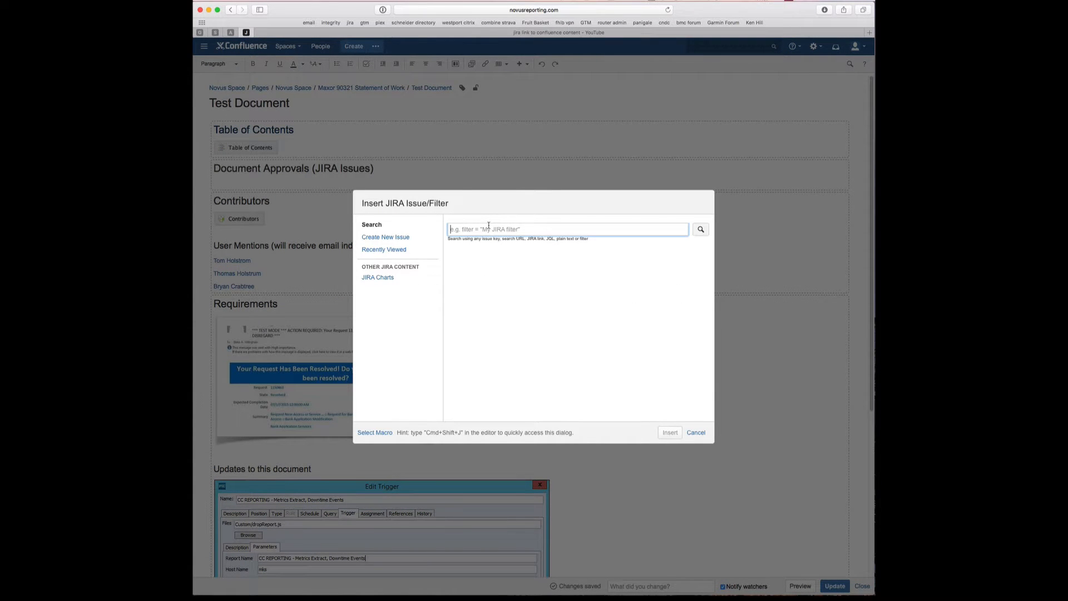
pyautogui.write('max-10,')
pyautogui.press('Right')
pyautogui.press('Left')
pyautogui.press('Left')
pyautogui.press('Left')
pyautogui.press('Left')
pyautogui.press('Left')
pyautogui.press('Left')
pyautogui.press('Left')
pyautogui.click(650, 230)
pyautogui.click(701, 230)
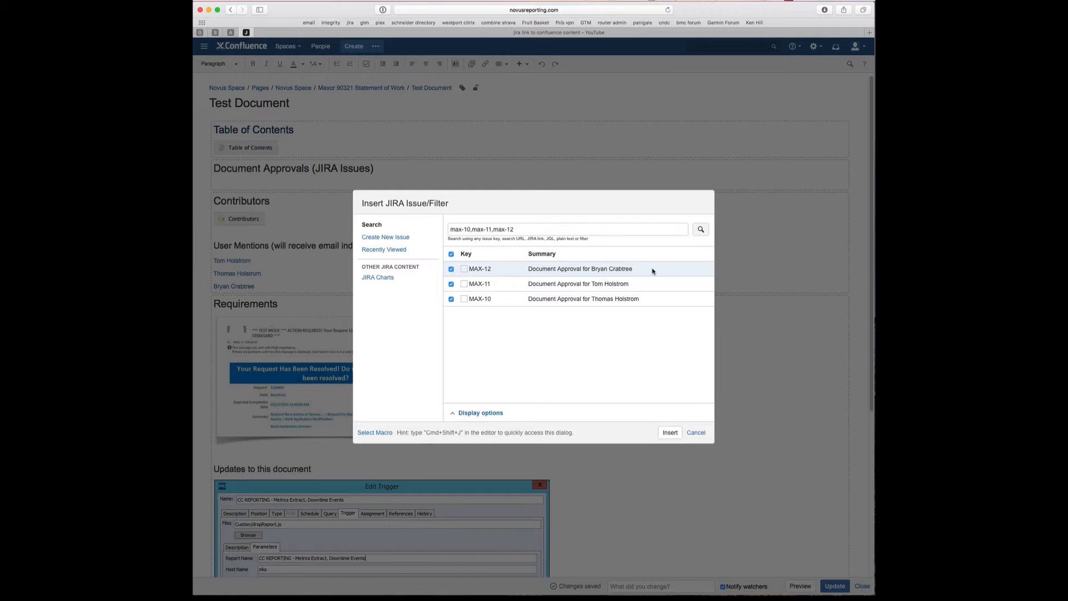
pyautogui.click(670, 432)
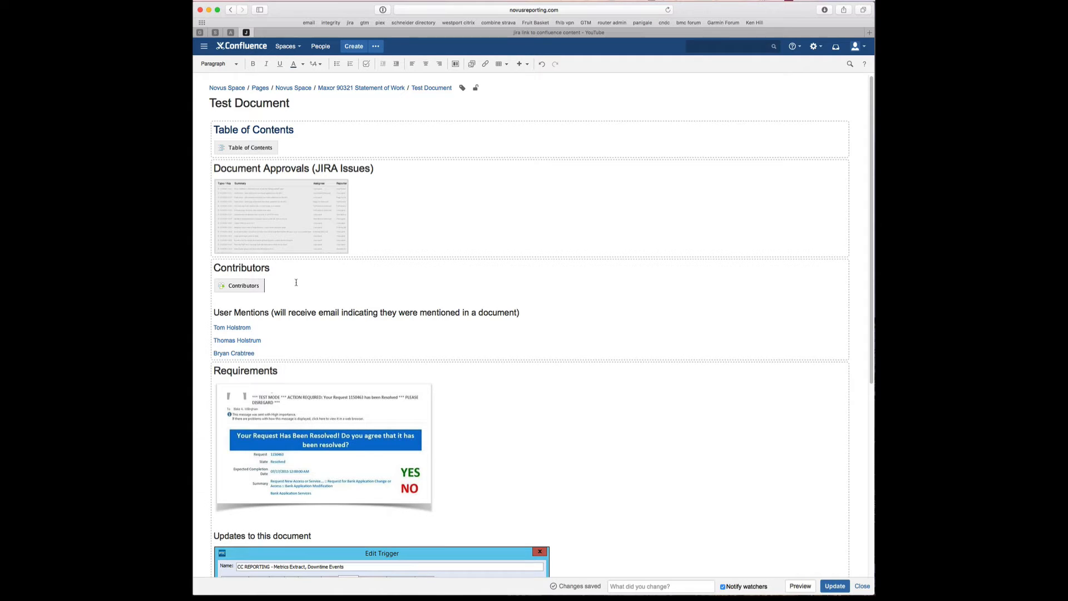
pyautogui.click(246, 286)
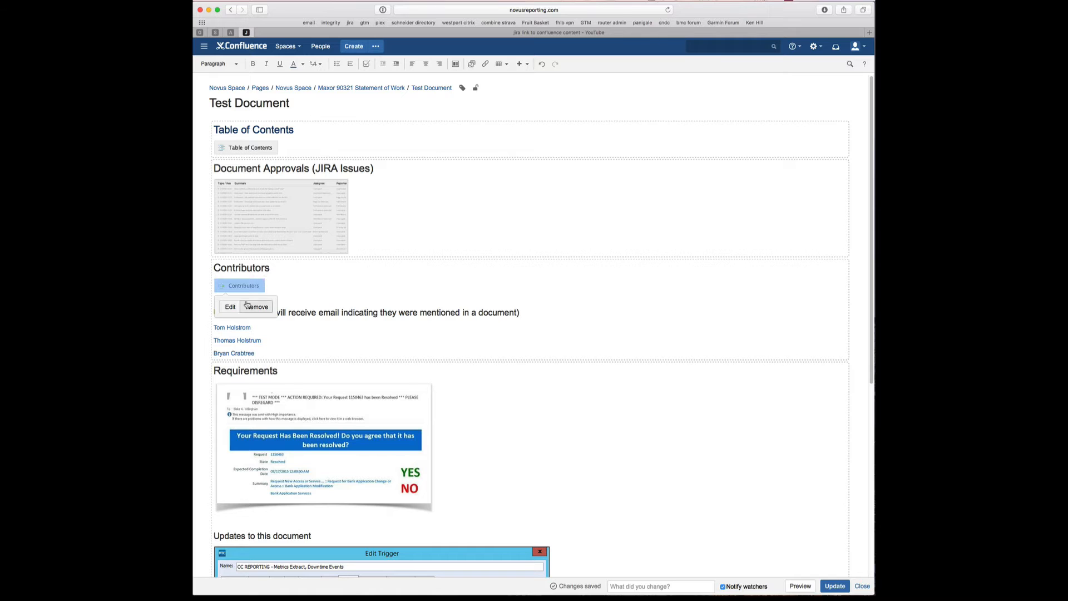
pyautogui.click(229, 307)
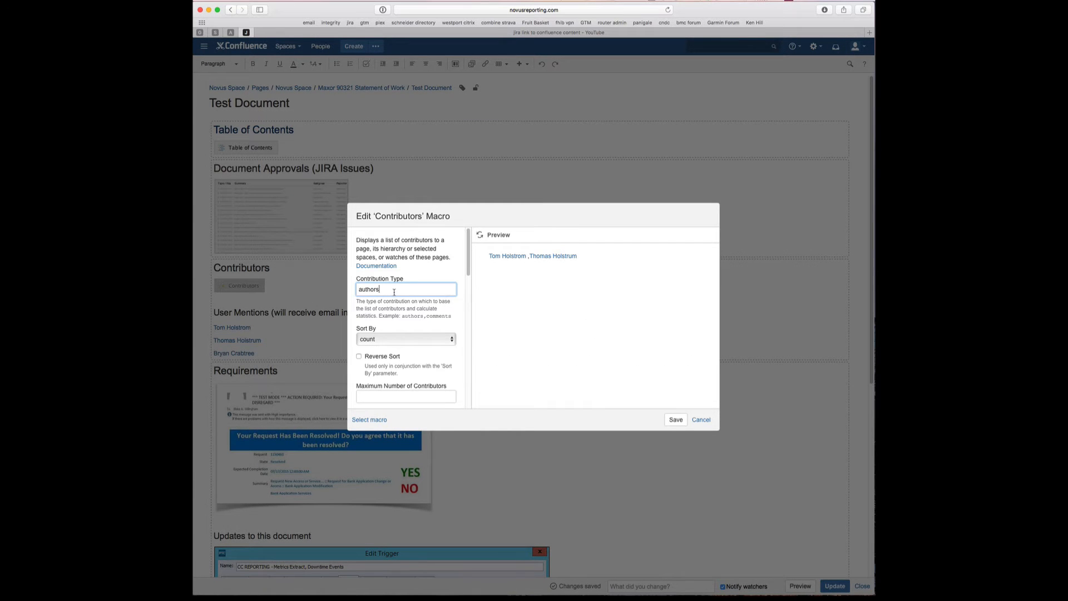
pyautogui.click(700, 421)
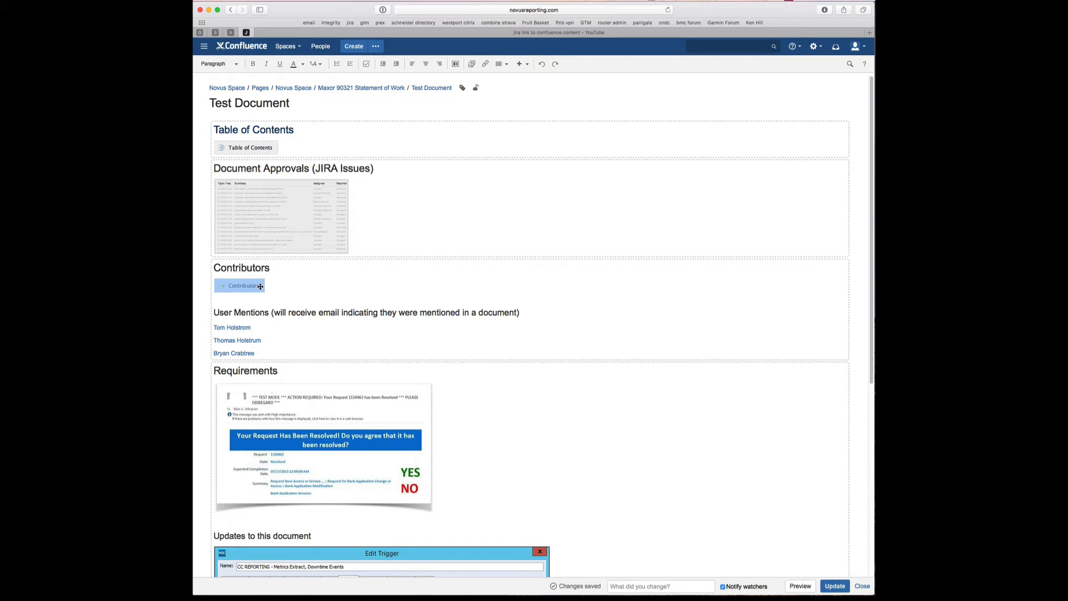
pyautogui.scroll(-2, 264, 287)
pyautogui.click(278, 287)
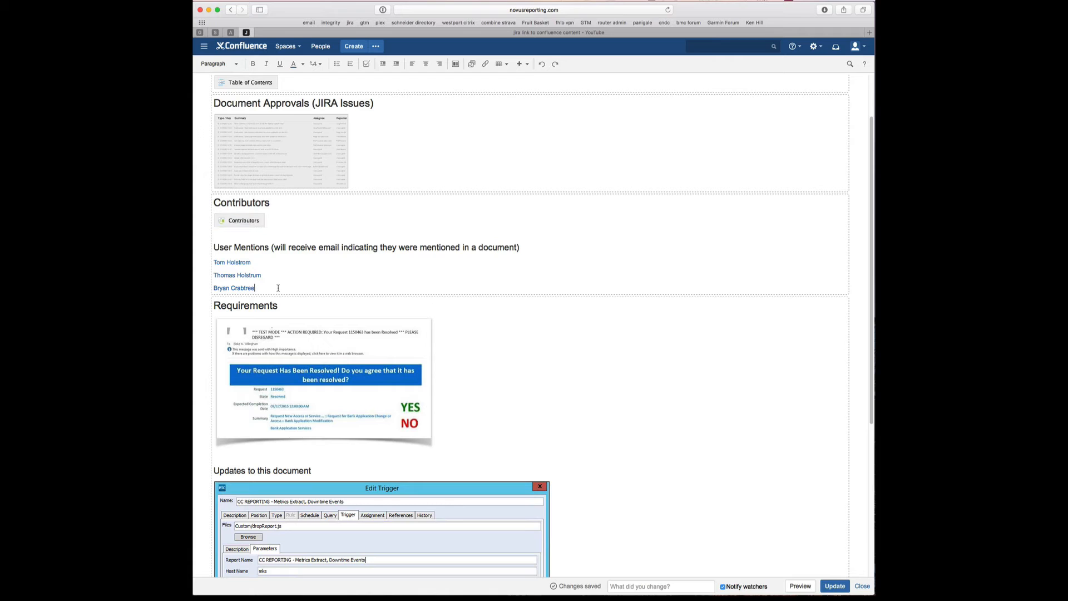
pyautogui.press('Return')
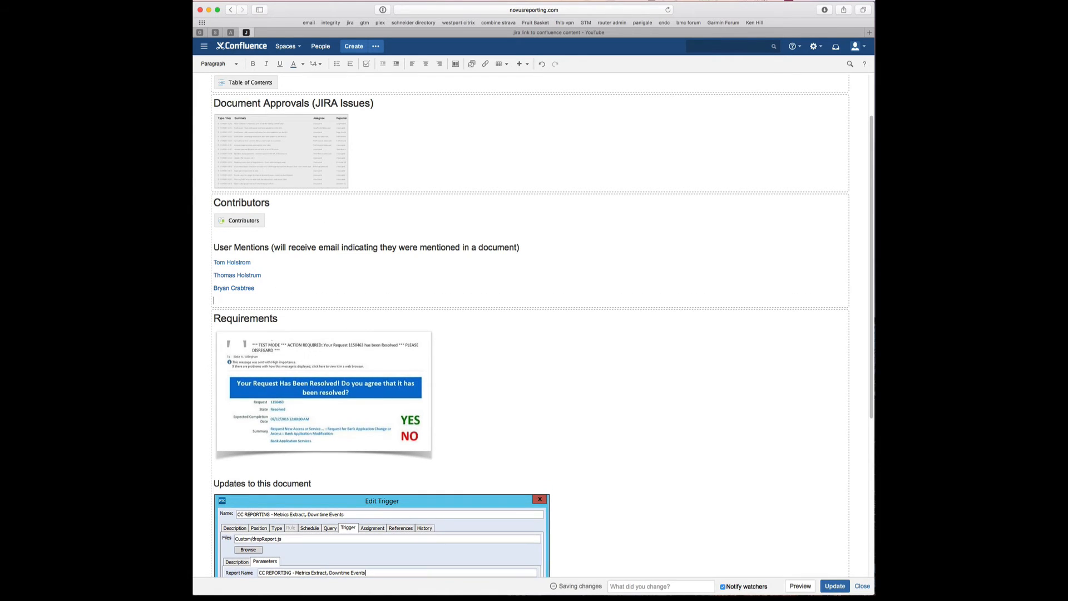
pyautogui.write('@')
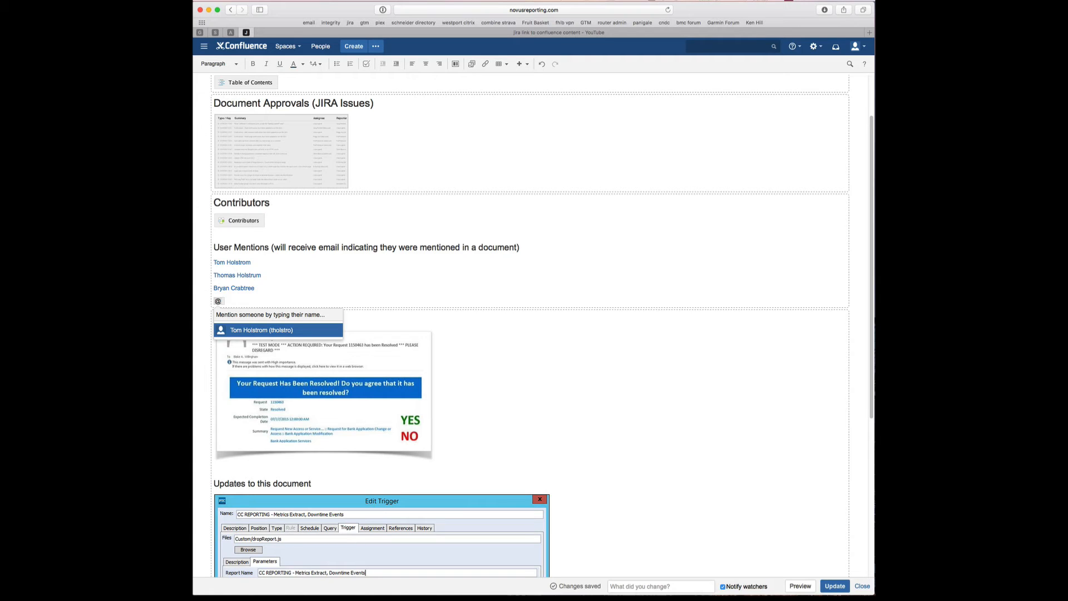
pyautogui.write('ssdfsdfsd')
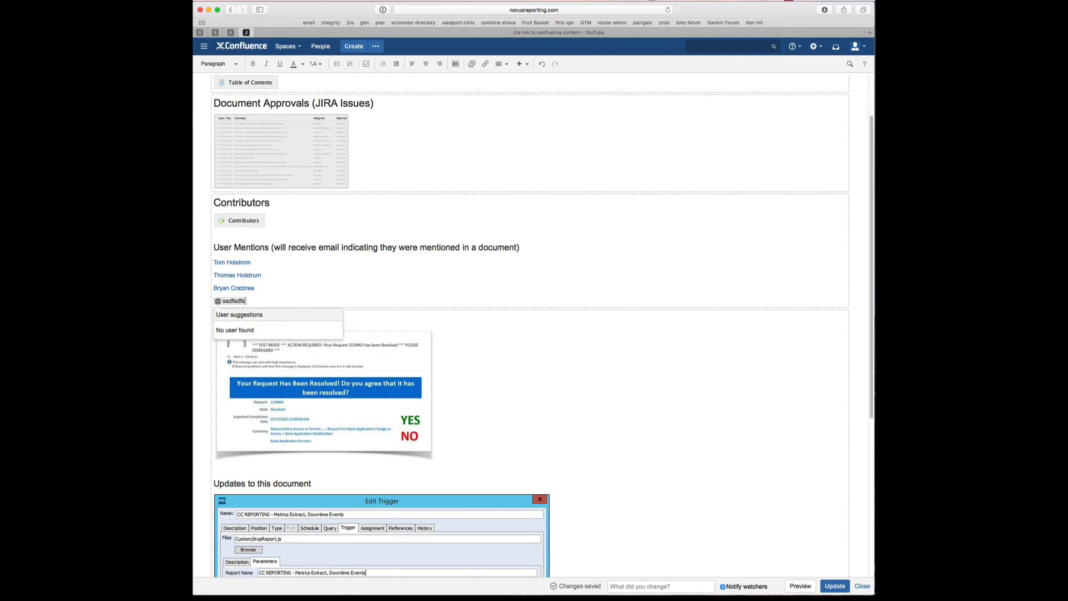
pyautogui.press('BackSpace')
pyautogui.press('BackSpace')
pyautogui.press('BackSpace')
pyautogui.press('BackSpace')
pyautogui.press('BackSpace')
pyautogui.press('BackSpace')
pyautogui.press('BackSpace')
pyautogui.press('BackSpace')
pyautogui.press('BackSpace')
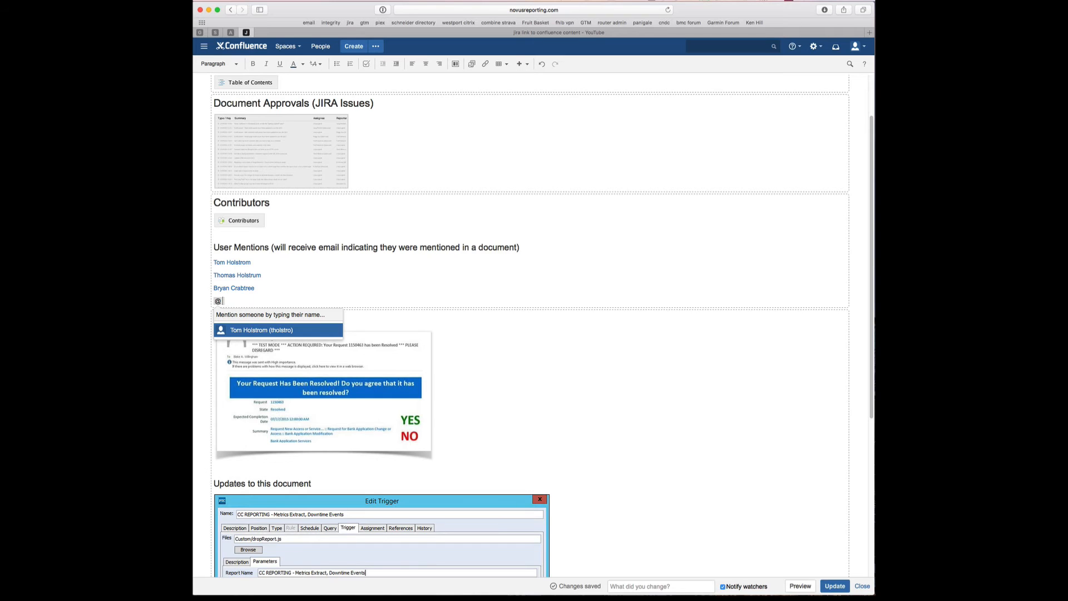
pyautogui.write('crab')
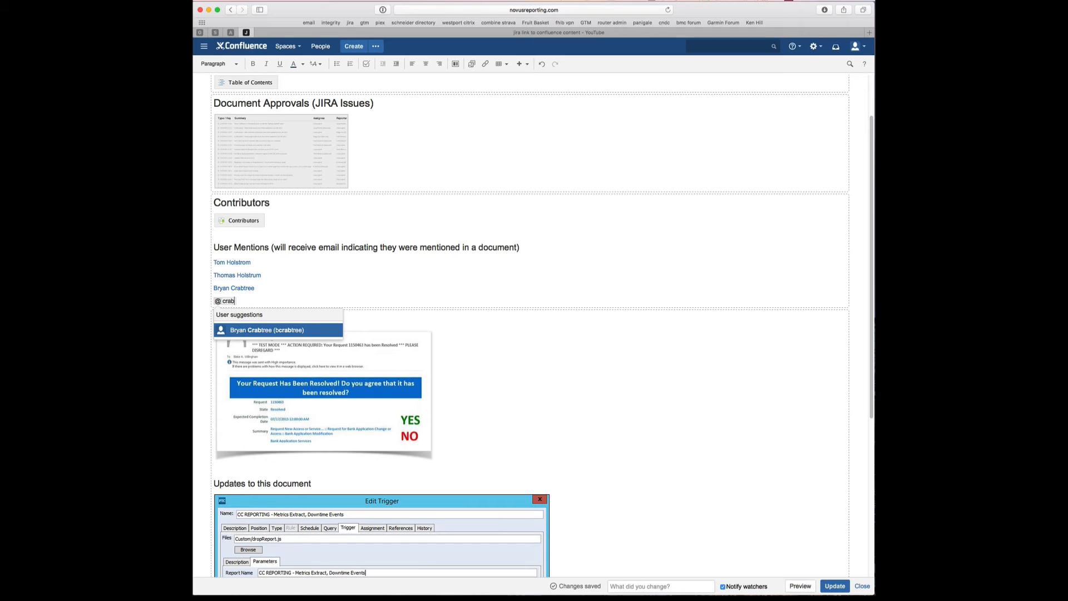
pyautogui.press('BackSpace')
pyautogui.press('BackSpace')
pyautogui.press('BackSpace')
pyautogui.press('BackSpace')
pyautogui.write('hol')
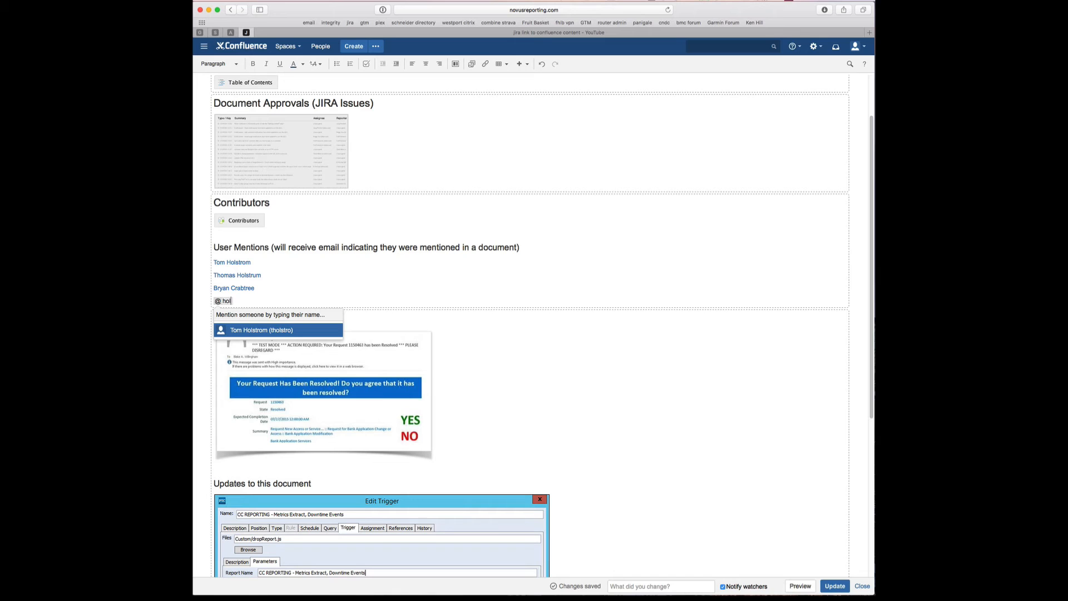
pyautogui.write('stro')
pyautogui.press('BackSpace')
pyautogui.press('BackSpace')
pyautogui.press('BackSpace')
pyautogui.press('BackSpace')
pyautogui.press('BackSpace')
pyautogui.press('BackSpace')
pyautogui.press('BackSpace')
pyautogui.press('BackSpace')
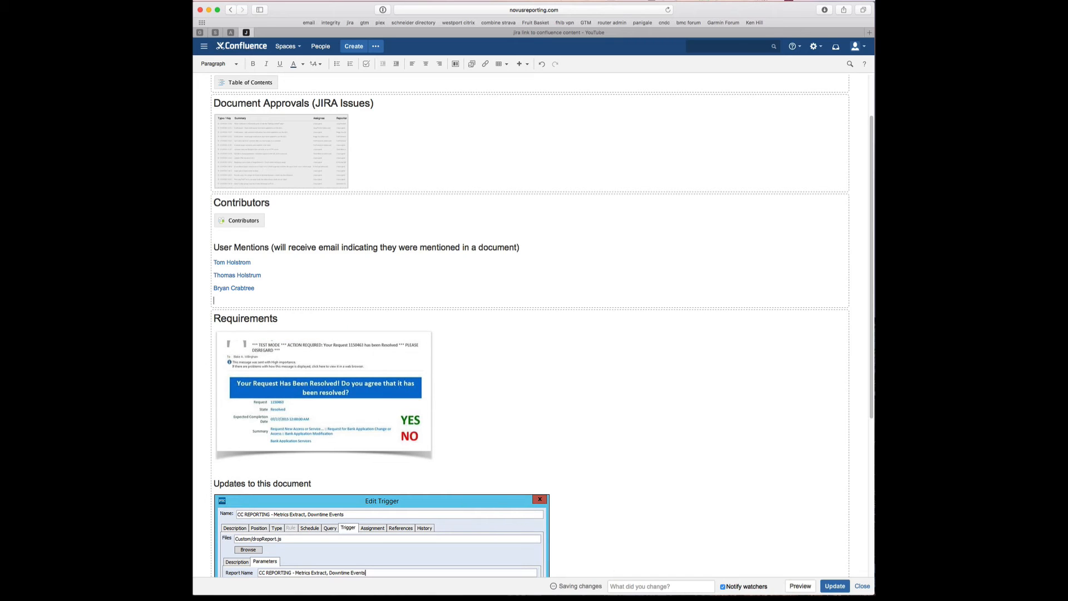
pyautogui.press('BackSpace')
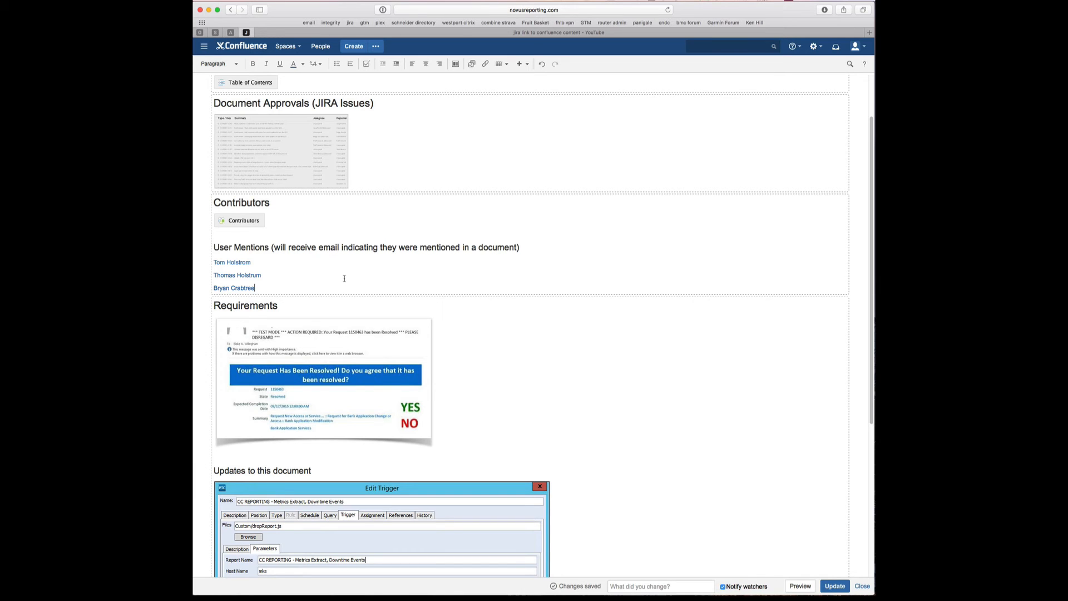
pyautogui.scroll(-3, 345, 277)
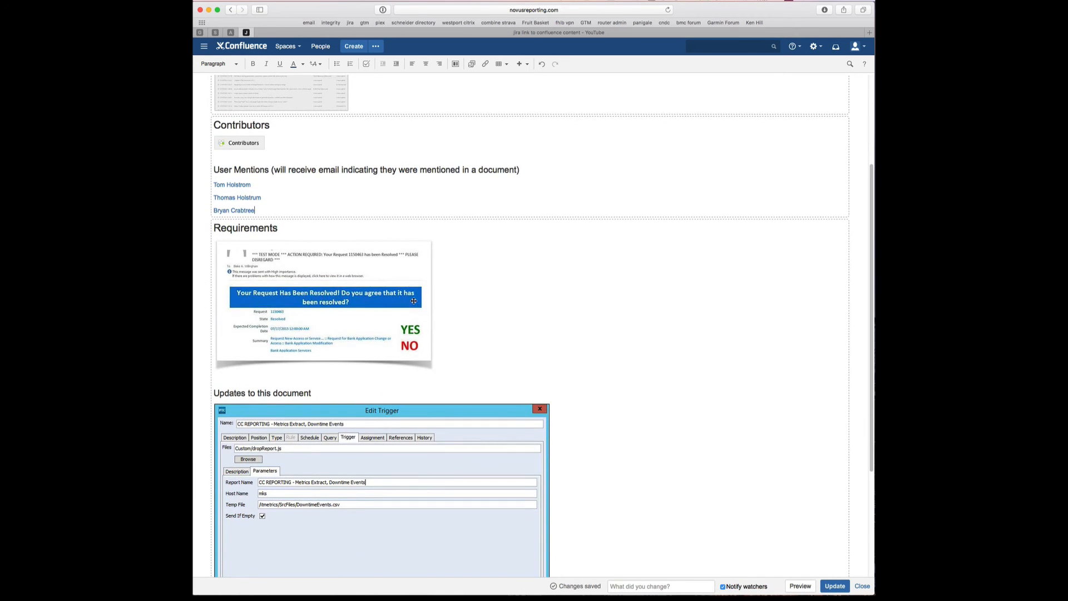
pyautogui.scroll(-2, 429, 300)
pyautogui.scroll(-1, 439, 299)
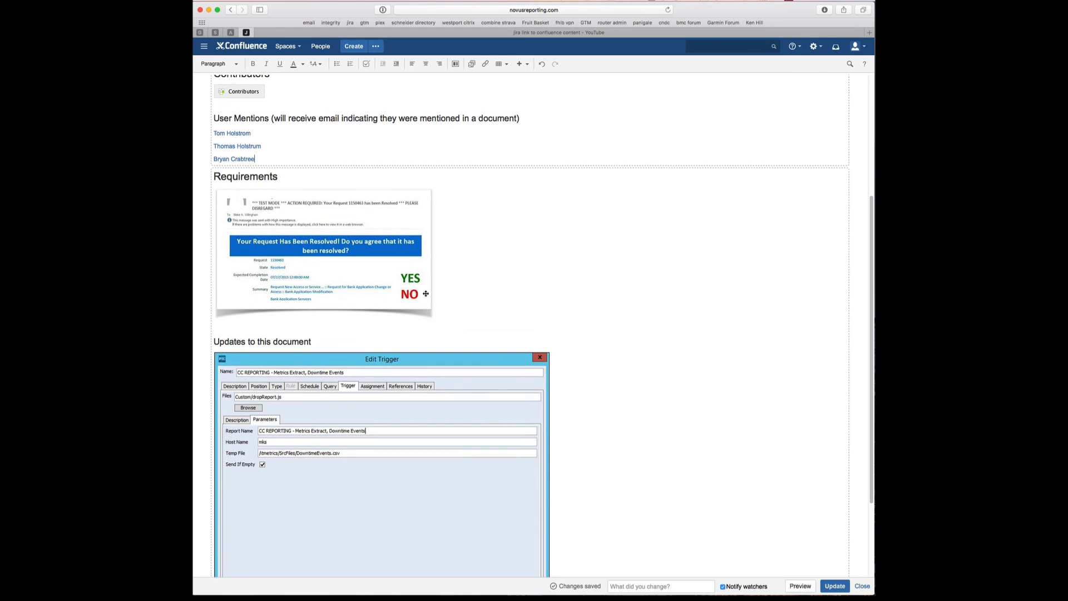
pyautogui.scroll(7, 342, 228)
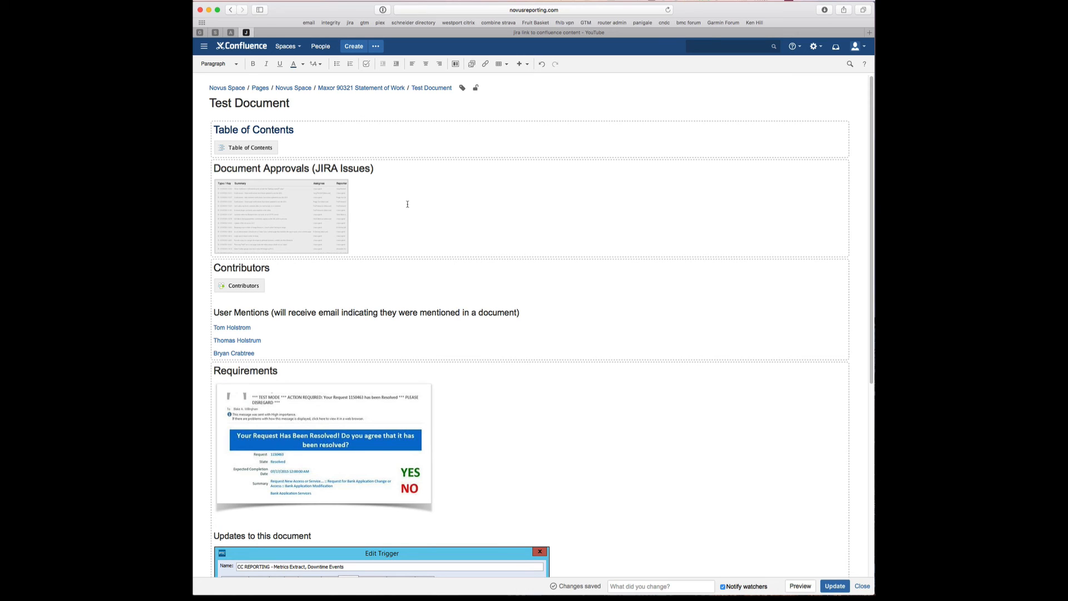
# - Publish the Test Document and view issue MAX-12 in Jira before returning
pyautogui.click(834, 586)
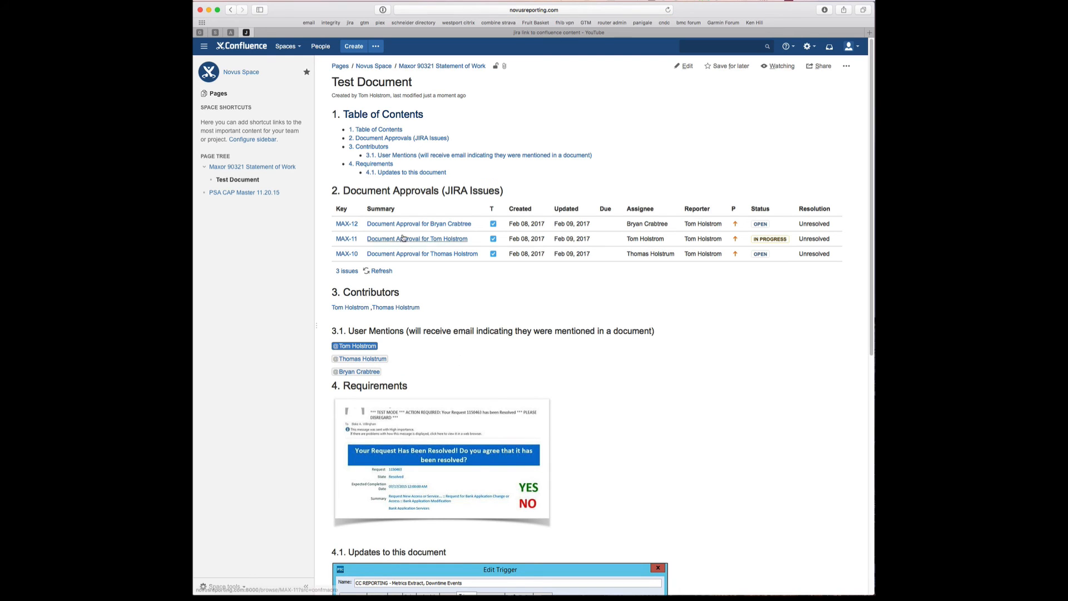
pyautogui.click(343, 225)
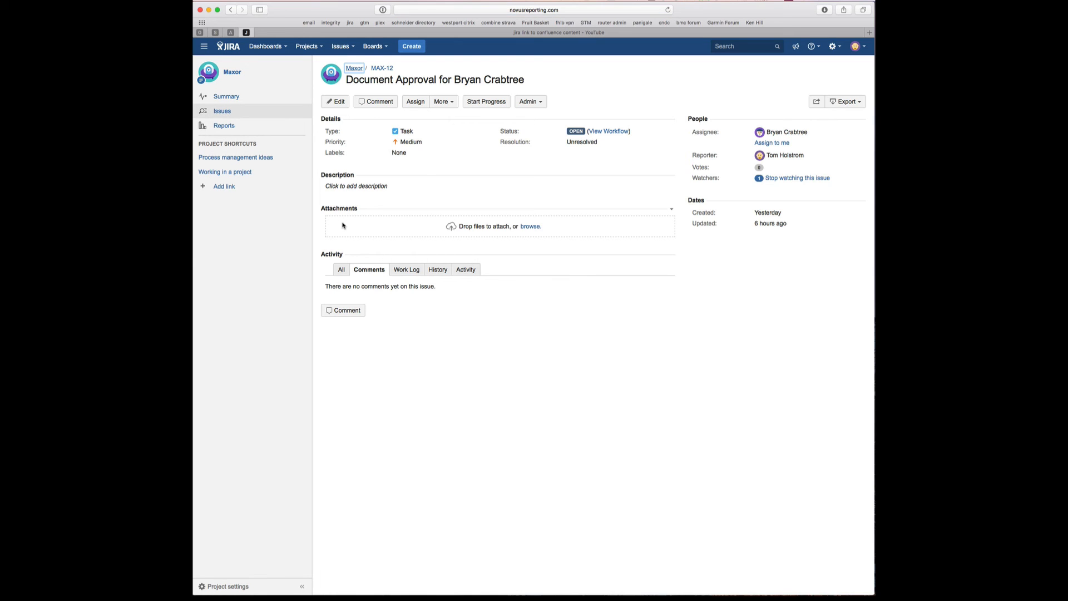
pyautogui.press('super+bracketleft')
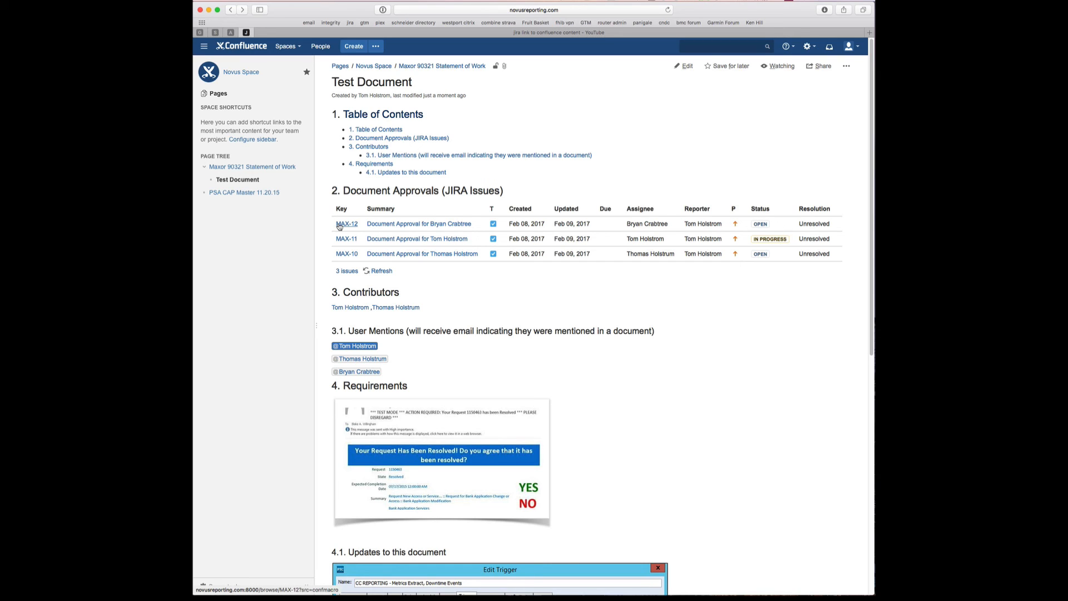
# - Start progress on MAX-10 in Jira, then refresh the page's issues table to show In Progress
pyautogui.click(346, 254)
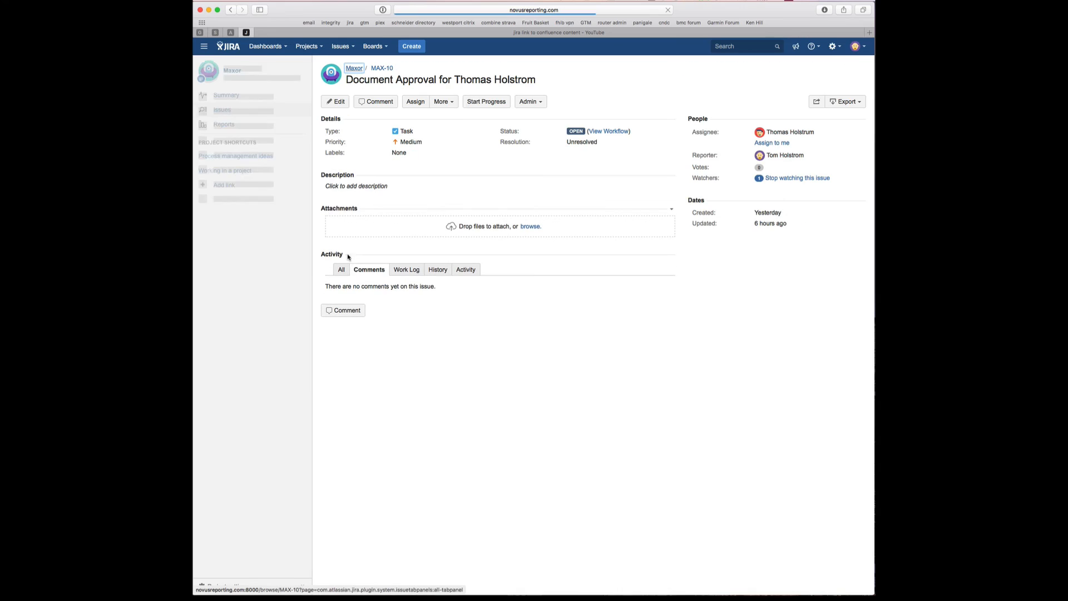
pyautogui.click(487, 102)
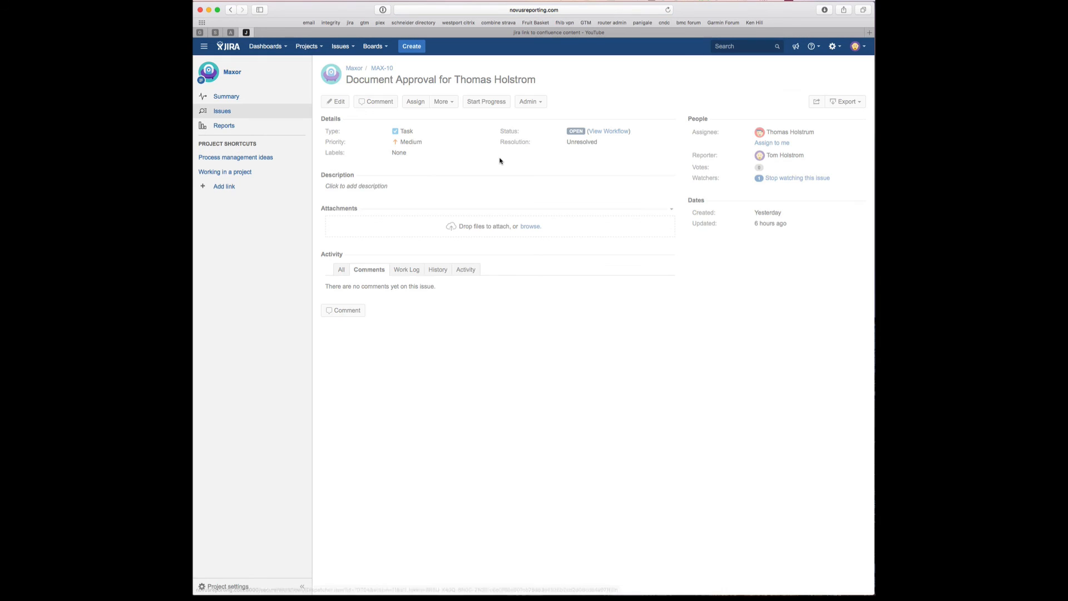
pyautogui.press('super+bracketleft')
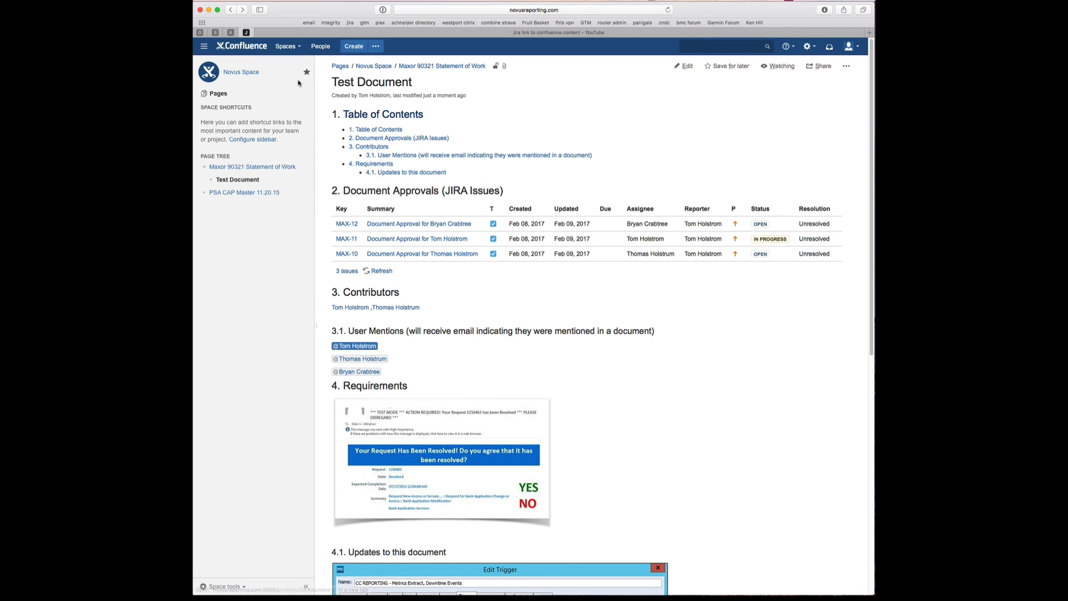
pyautogui.click(380, 271)
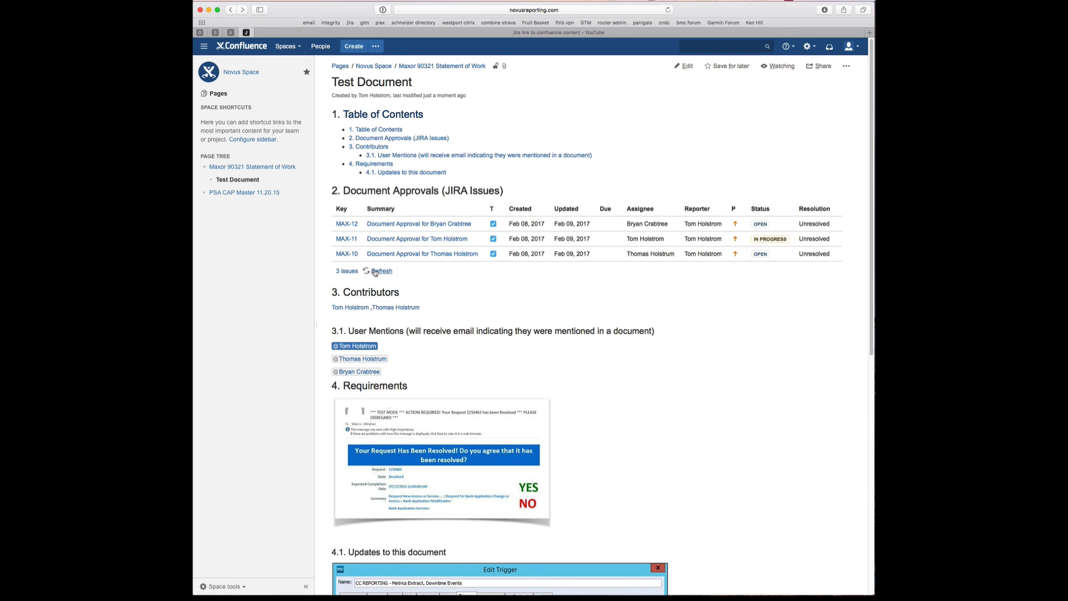